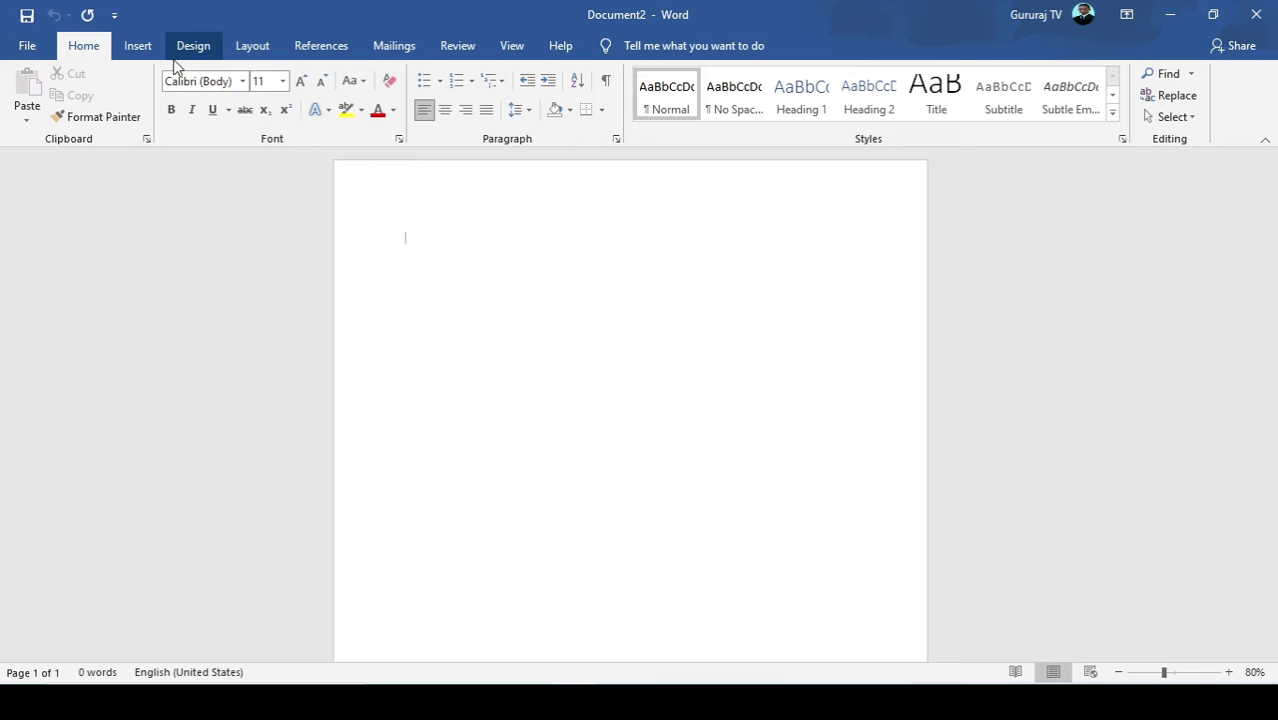
# - Set up a box page border with the ½ pt double-line style
pyautogui.click(188, 50)
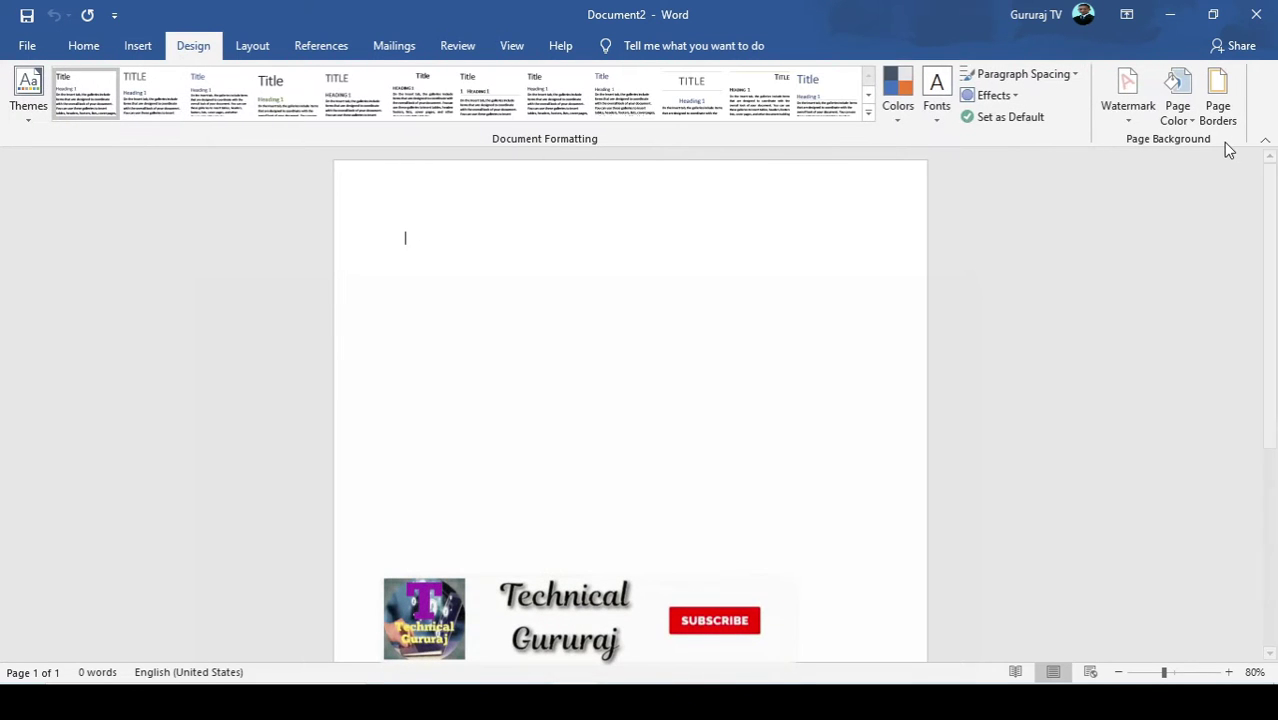
pyautogui.click(1216, 84)
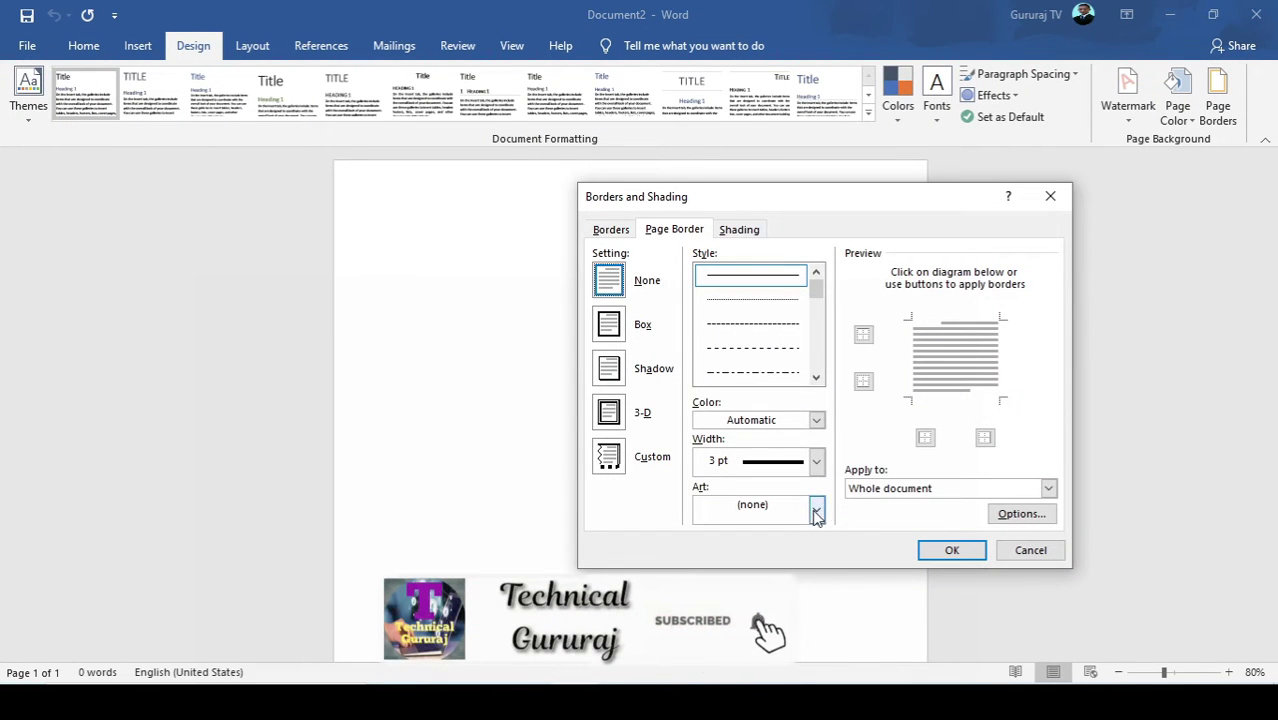
pyautogui.click(618, 336)
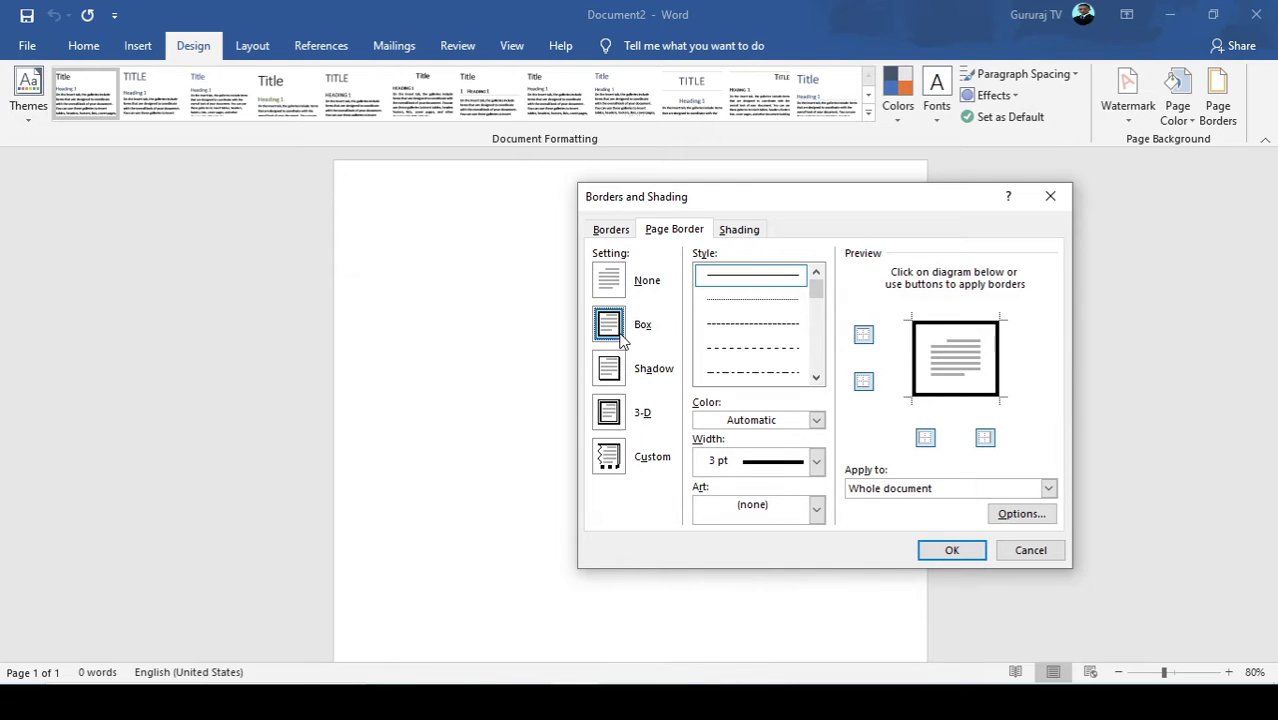
pyautogui.click(804, 374)
pyautogui.click(816, 377)
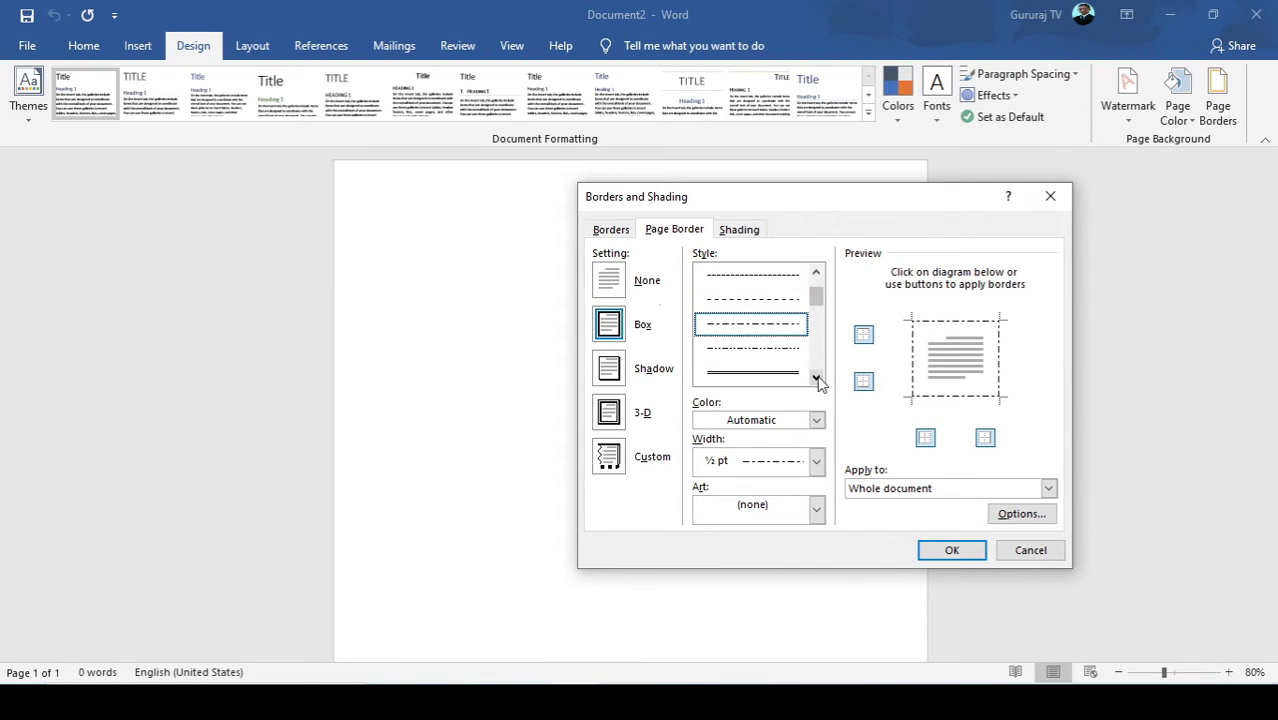
pyautogui.click(816, 377)
pyautogui.click(790, 372)
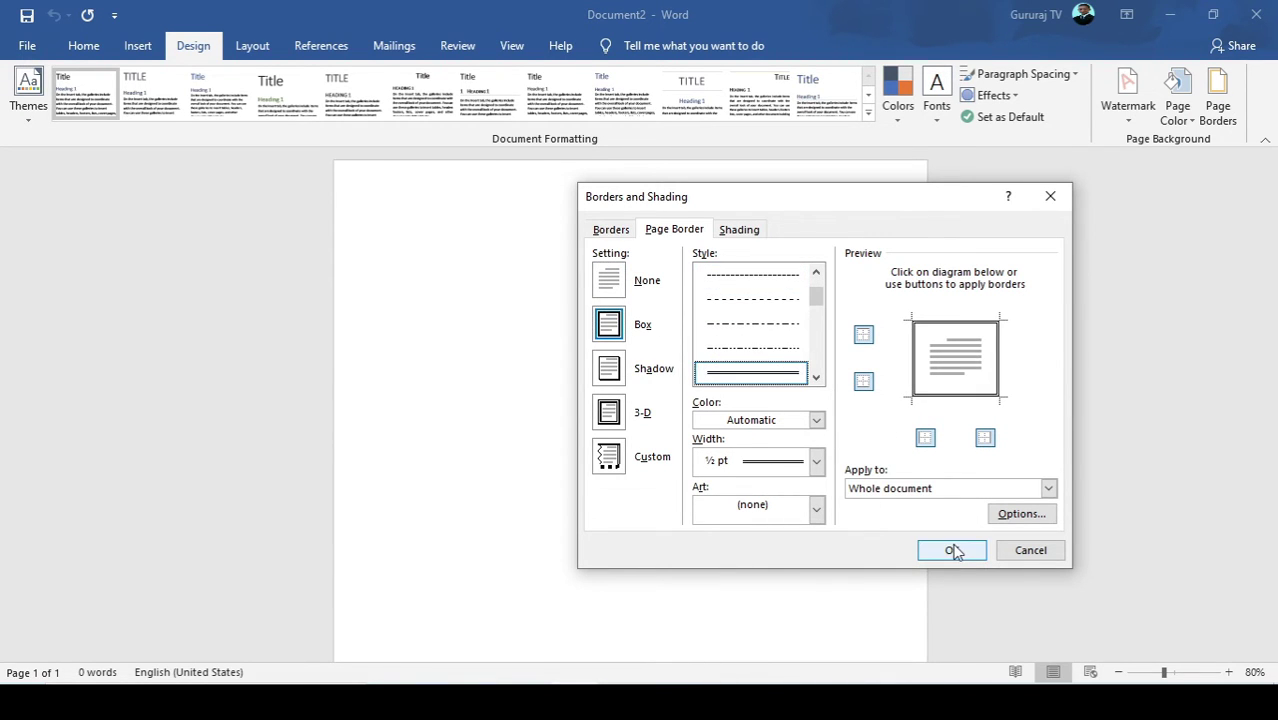
# - Limit the double-line page border to this section and apply it
pyautogui.click(893, 487)
pyautogui.click(889, 516)
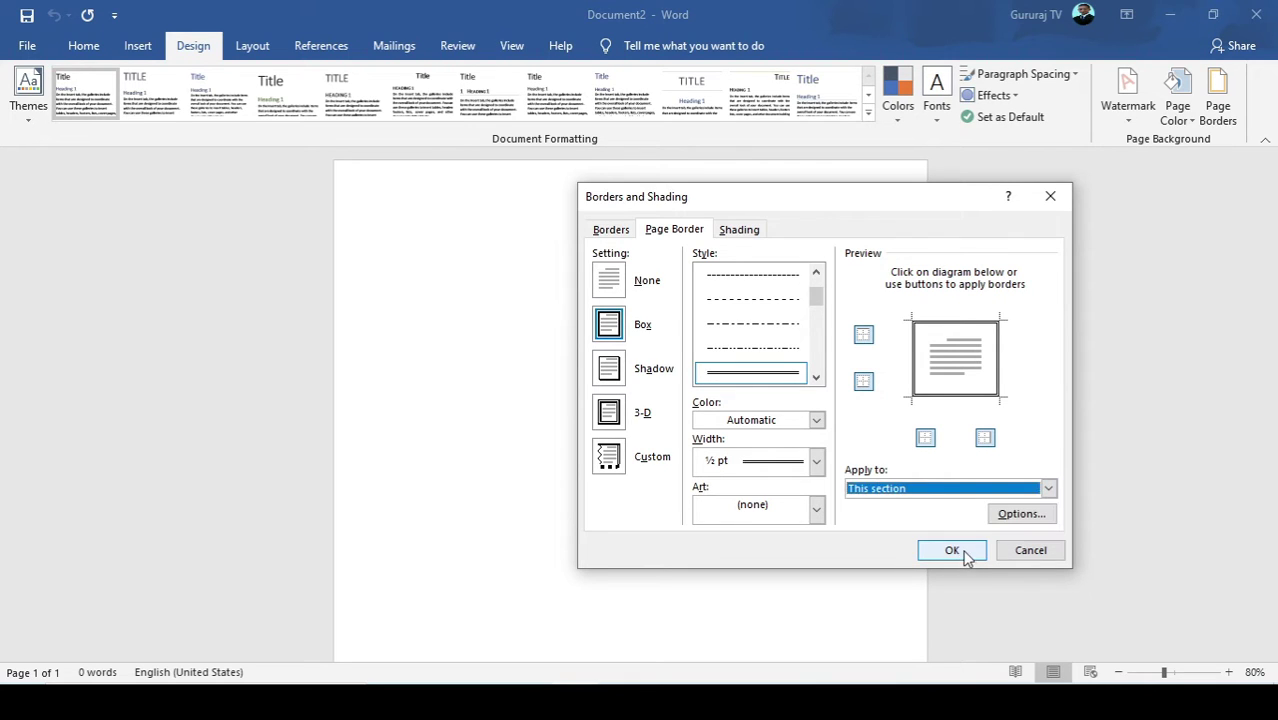
pyautogui.click(951, 550)
pyautogui.scroll(-2, 494, 386)
pyautogui.scroll(2, 494, 386)
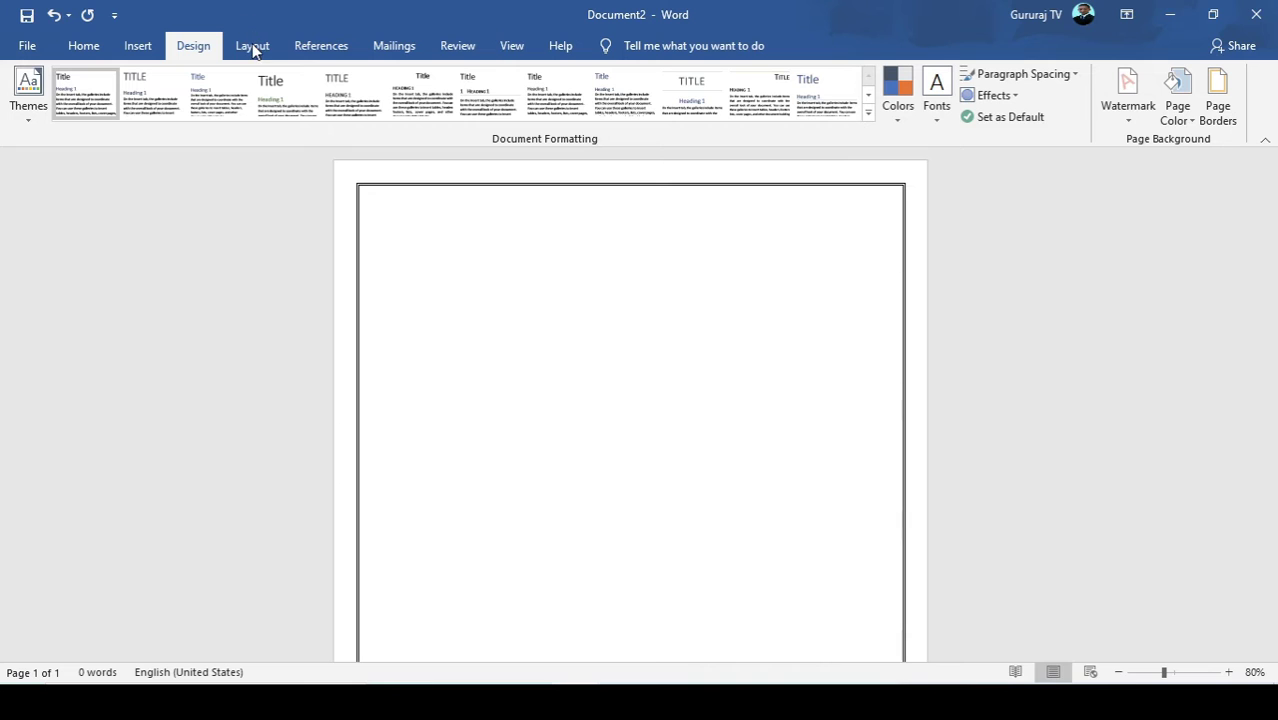
# - Insert seven Next Page section breaks in a row to extend the document to eight pages
pyautogui.click(252, 46)
pyautogui.click(238, 74)
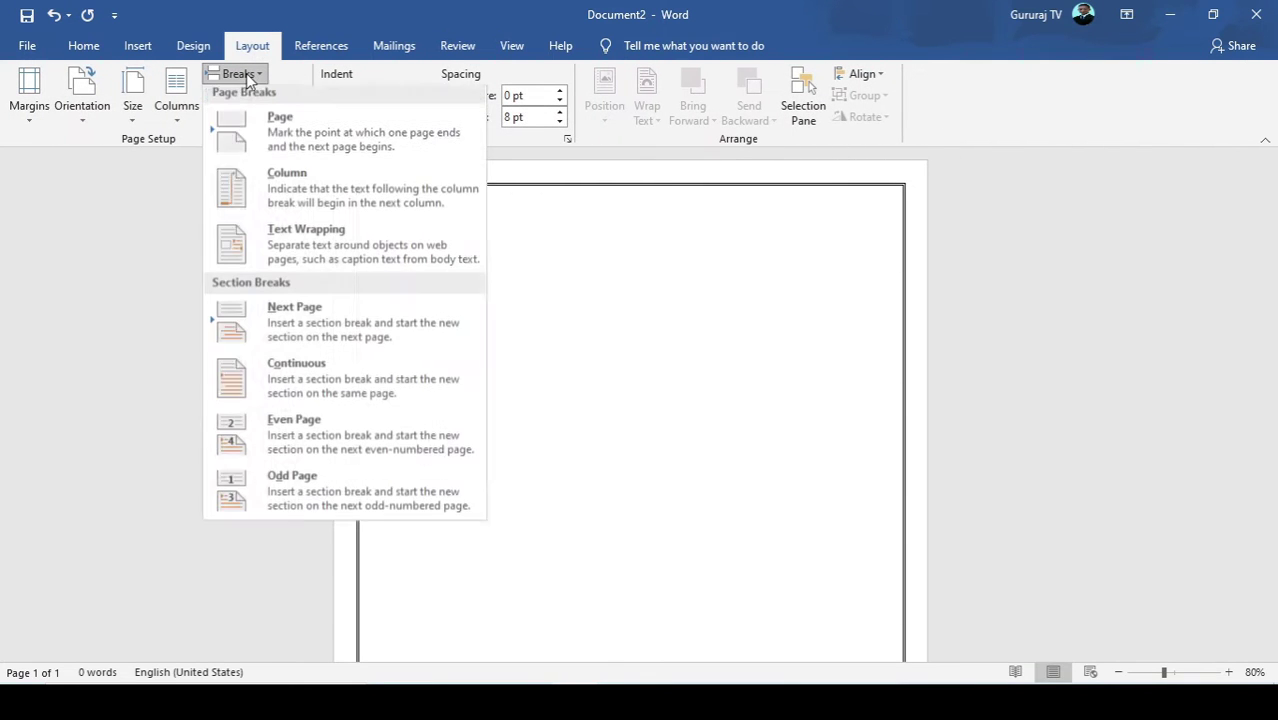
pyautogui.click(348, 355)
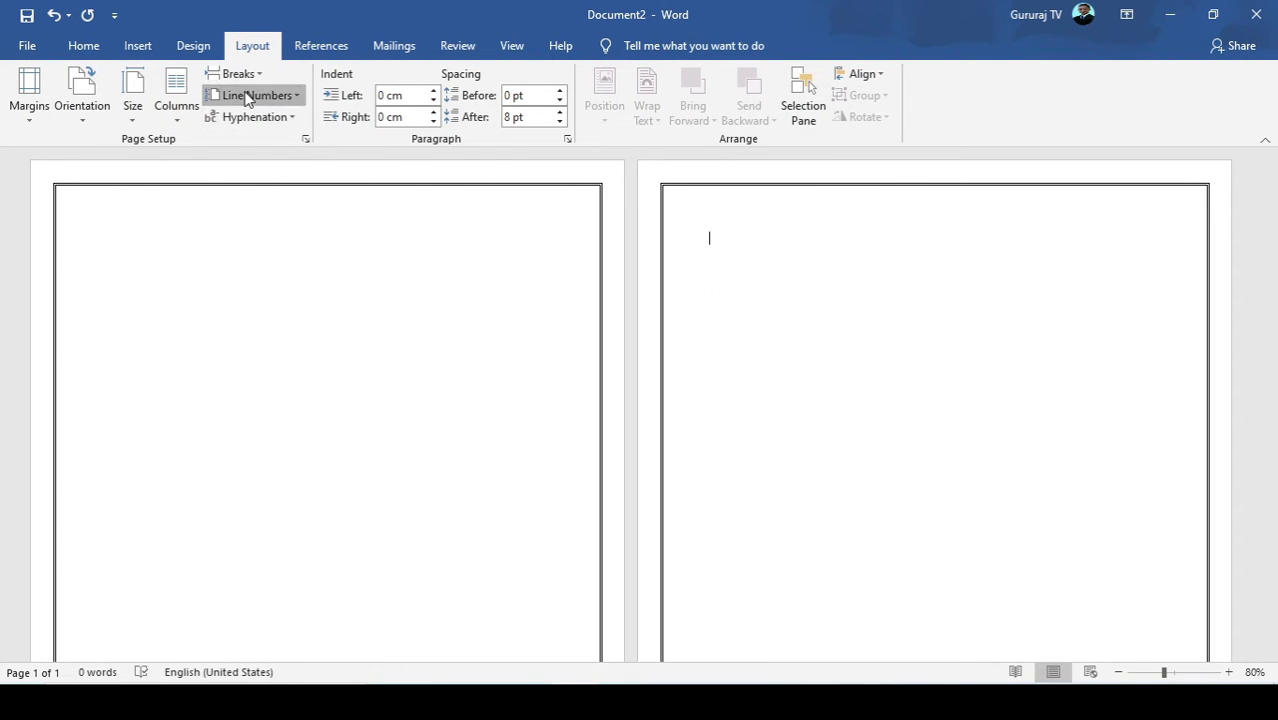
pyautogui.click(246, 95)
pyautogui.click(238, 74)
pyautogui.click(331, 334)
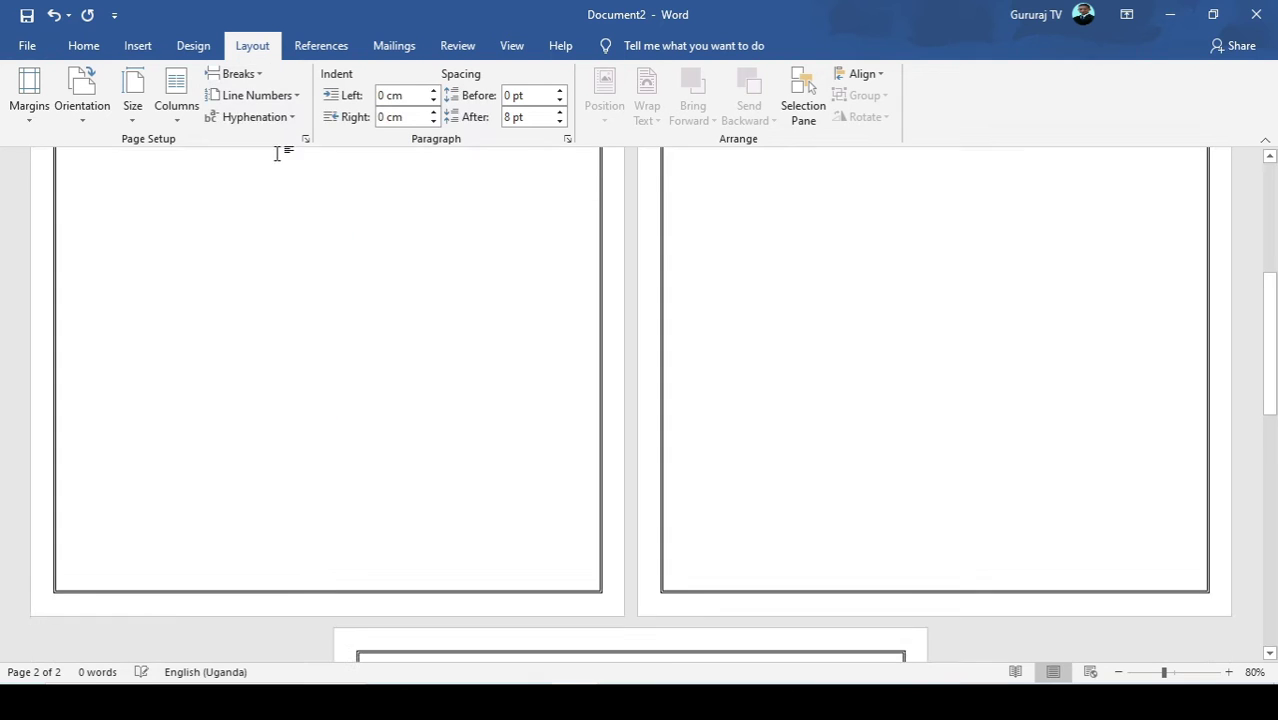
pyautogui.click(249, 76)
pyautogui.click(332, 338)
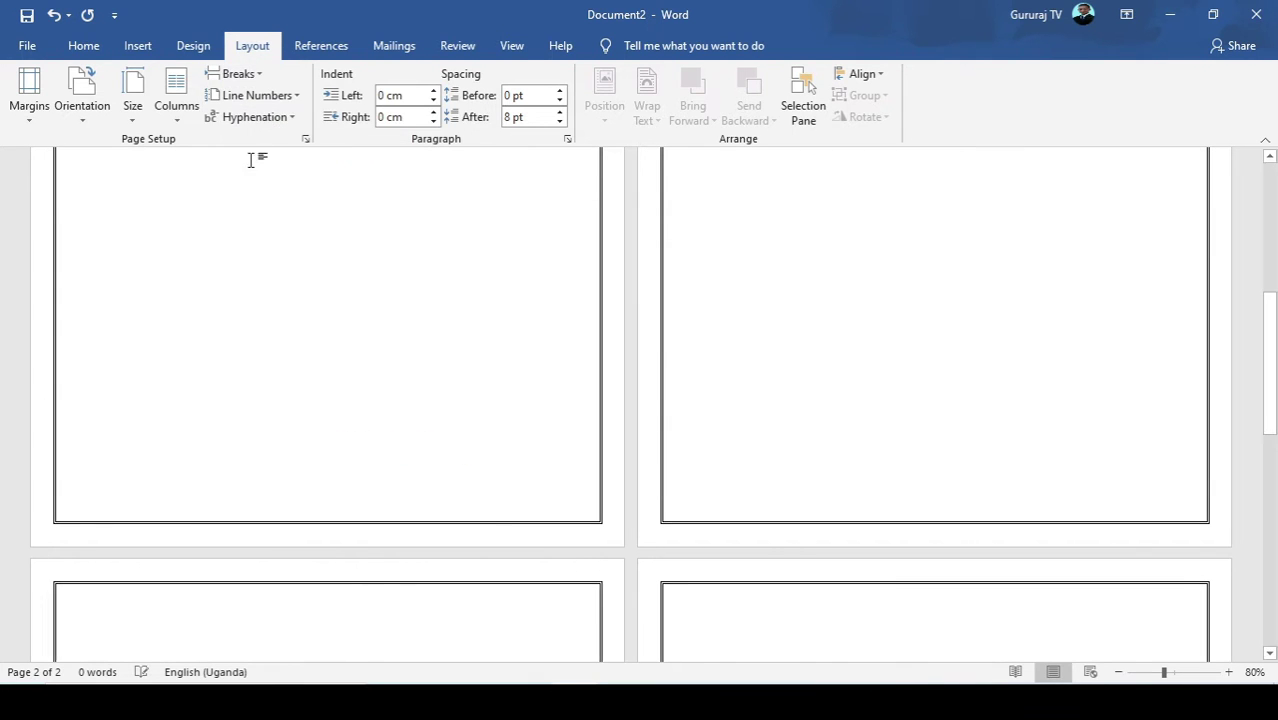
pyautogui.click(236, 76)
pyautogui.click(325, 335)
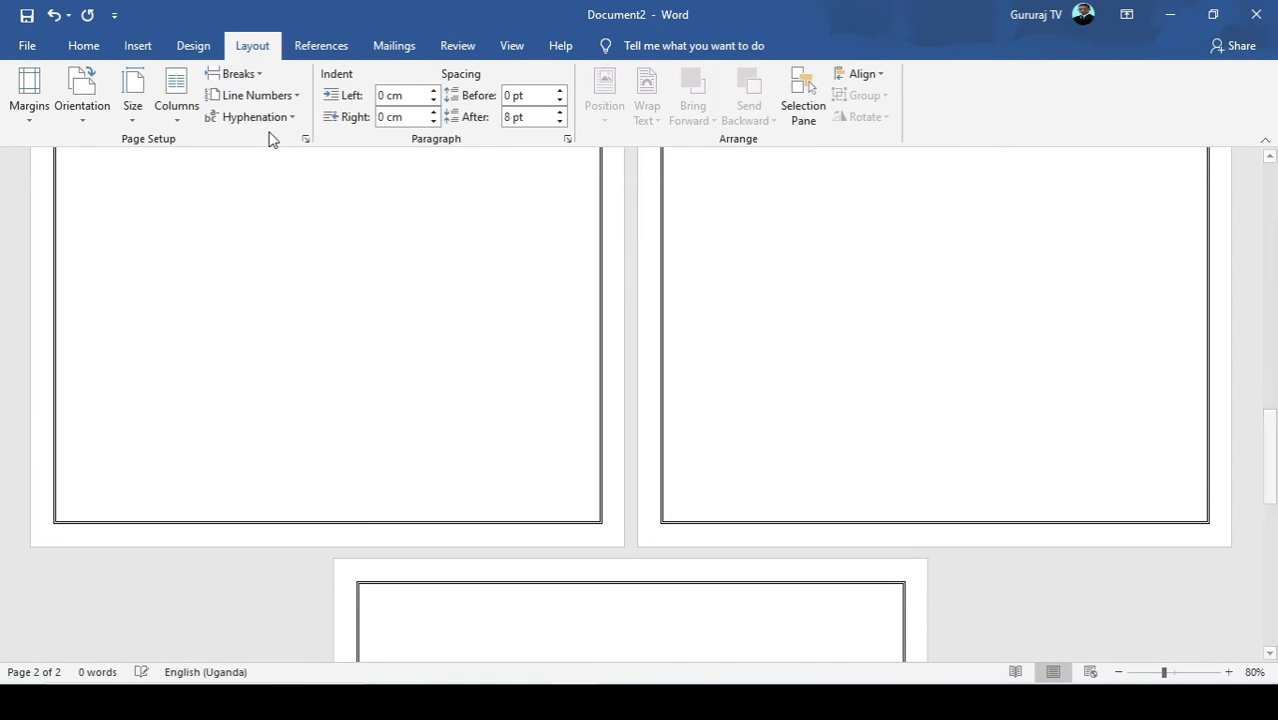
pyautogui.click(240, 83)
pyautogui.click(293, 323)
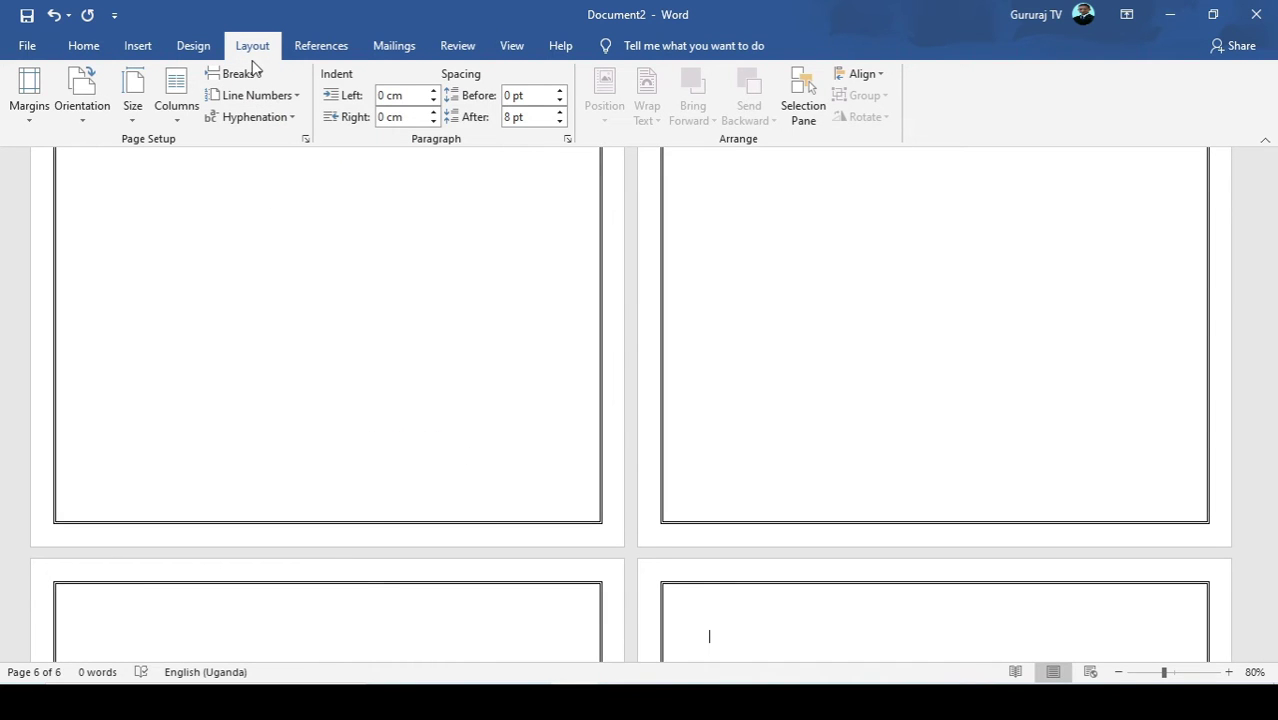
pyautogui.click(240, 74)
pyautogui.click(338, 352)
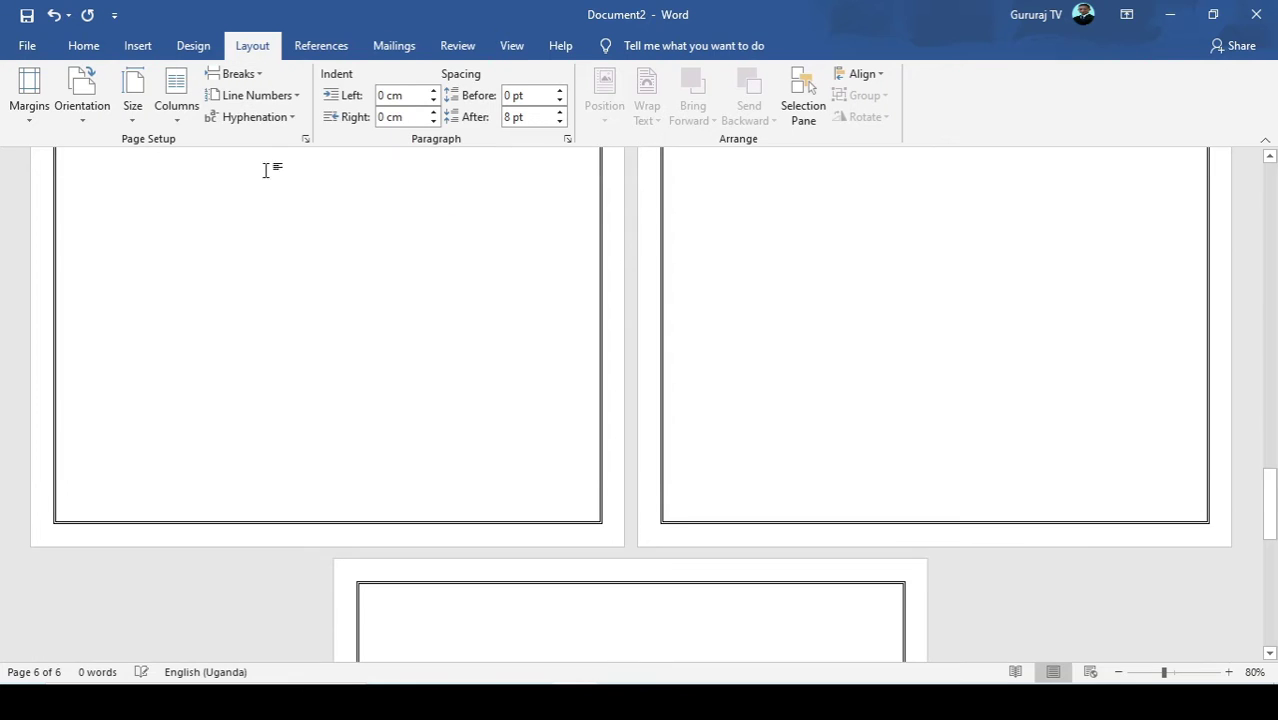
pyautogui.click(238, 74)
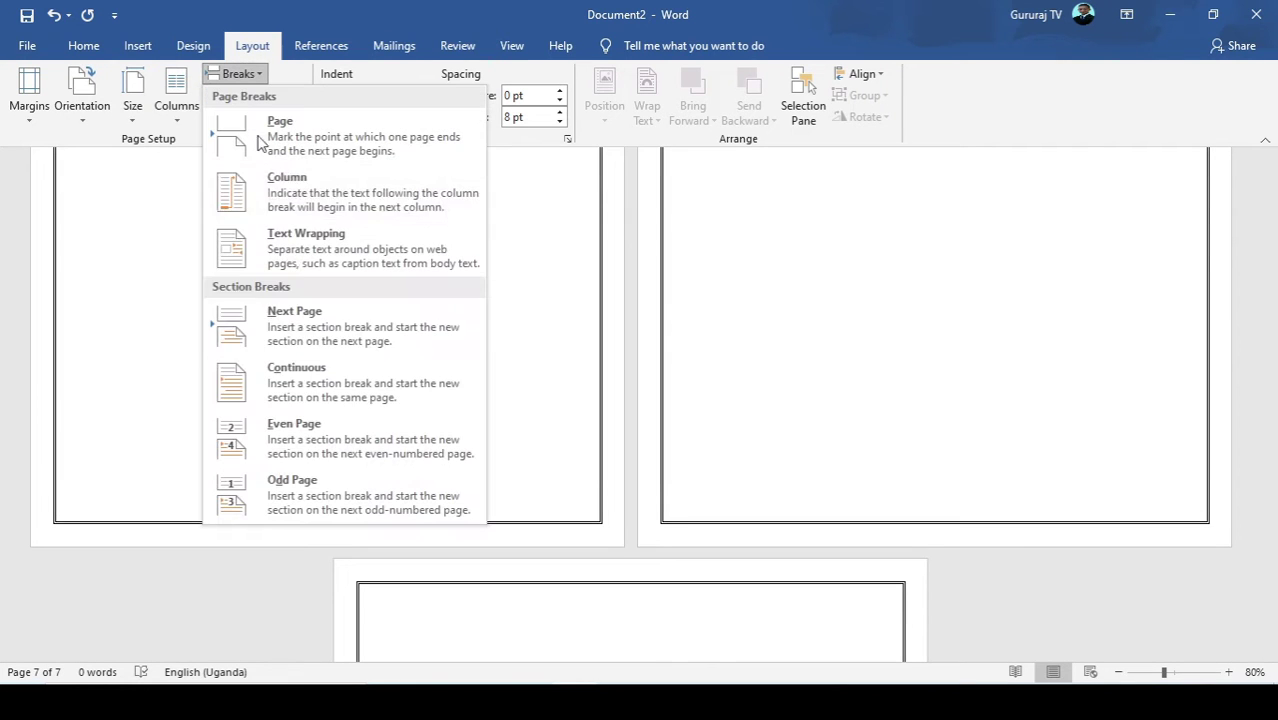
pyautogui.click(331, 368)
# - For the second page, choose the 3 pt thick-and-thin double-line style as the box page border
pyautogui.scroll(2, 508, 459)
pyautogui.scroll(10, 508, 462)
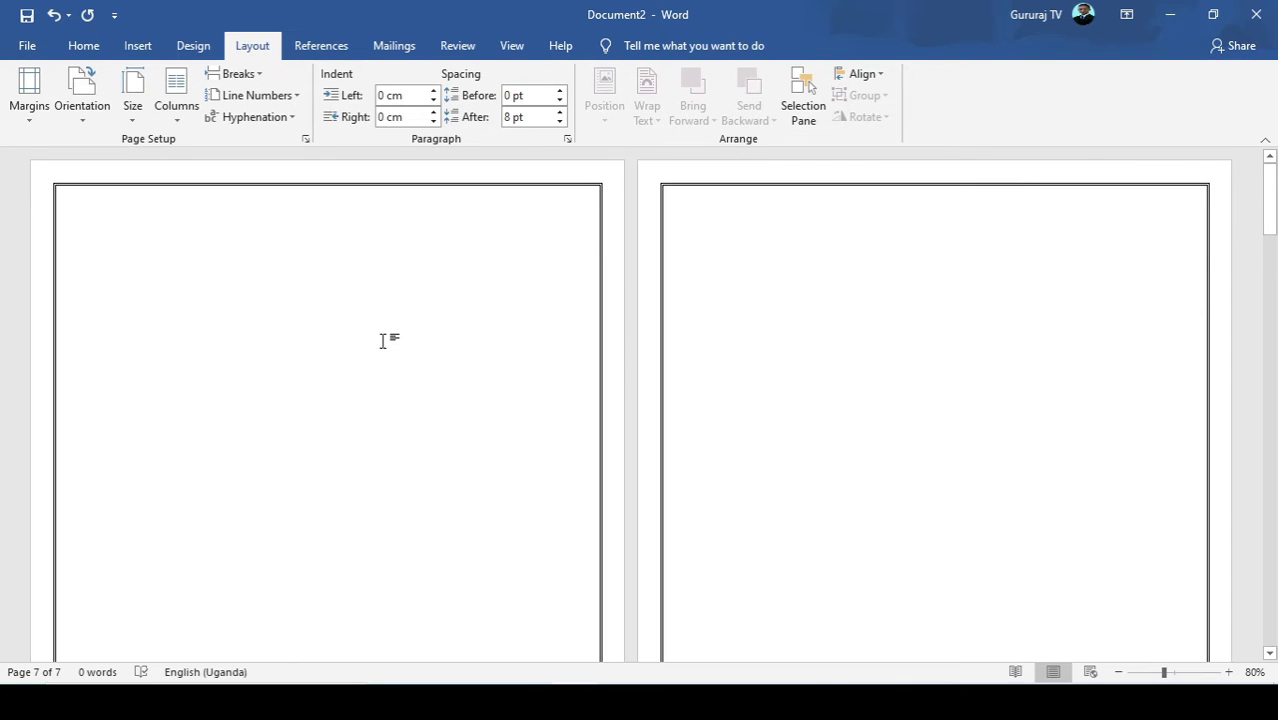
pyautogui.rightClick(632, 347)
pyautogui.click(735, 222)
pyautogui.click(192, 47)
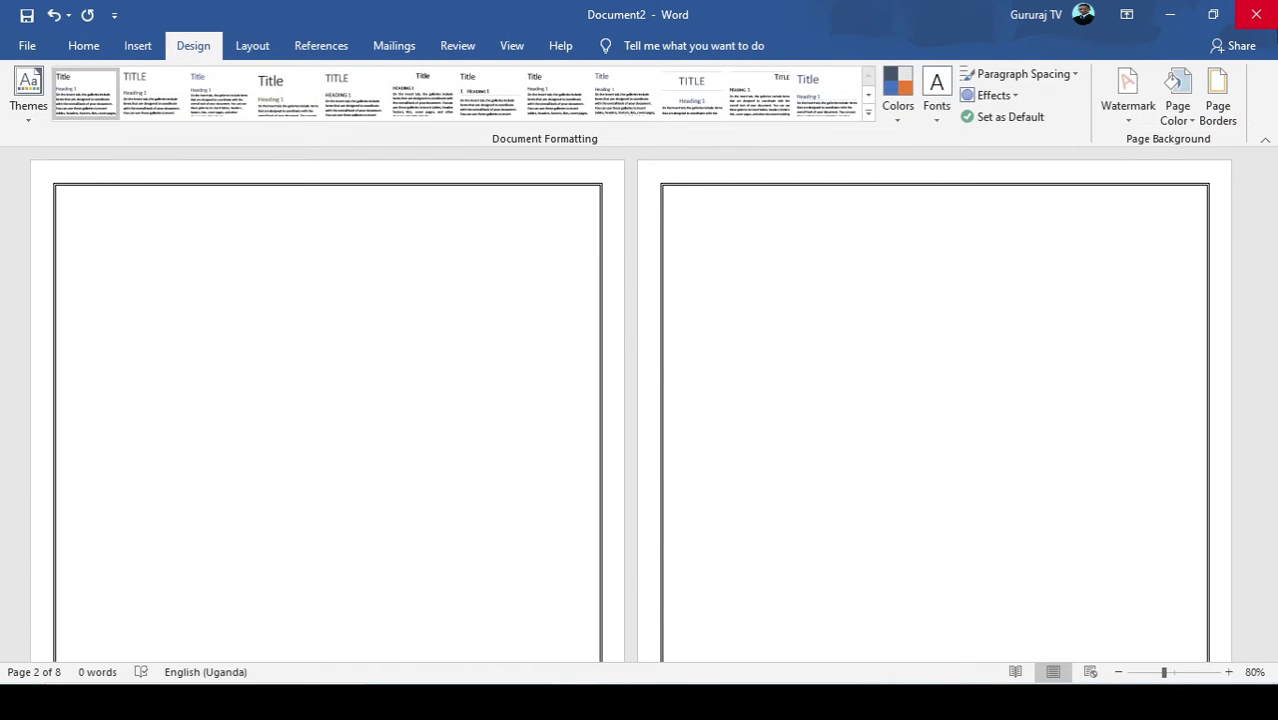
pyautogui.click(1218, 100)
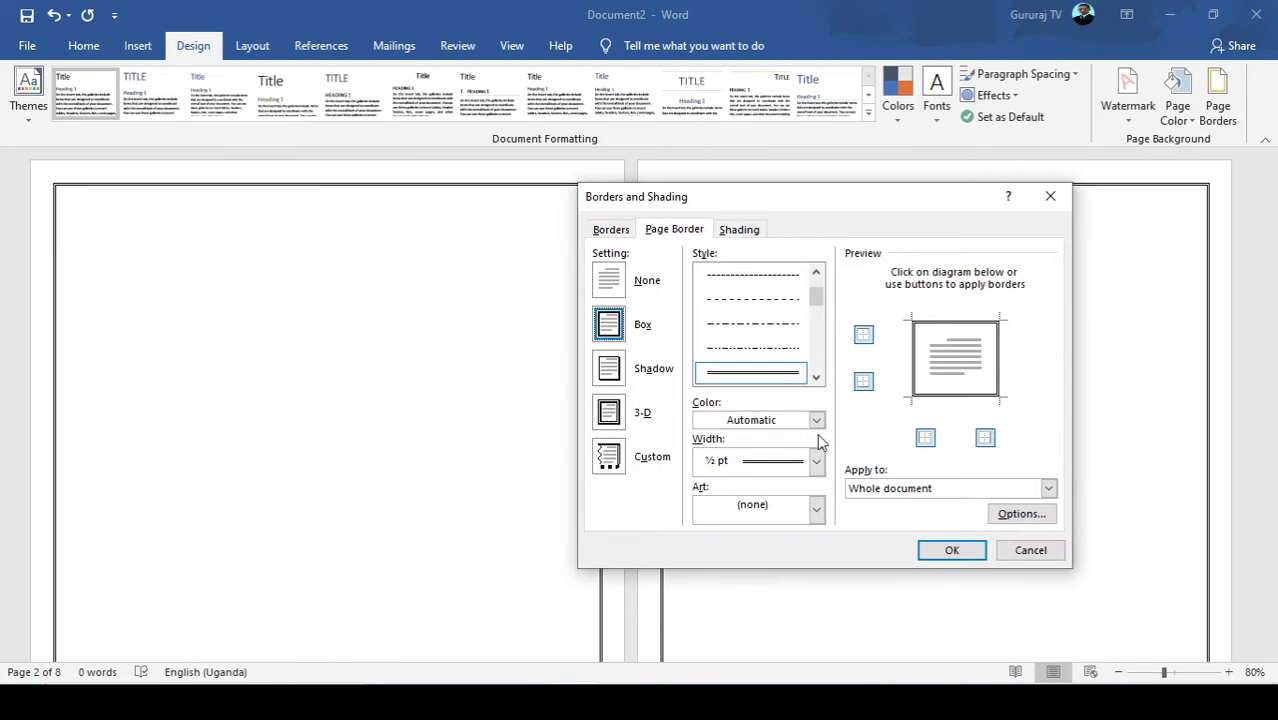
pyautogui.click(816, 461)
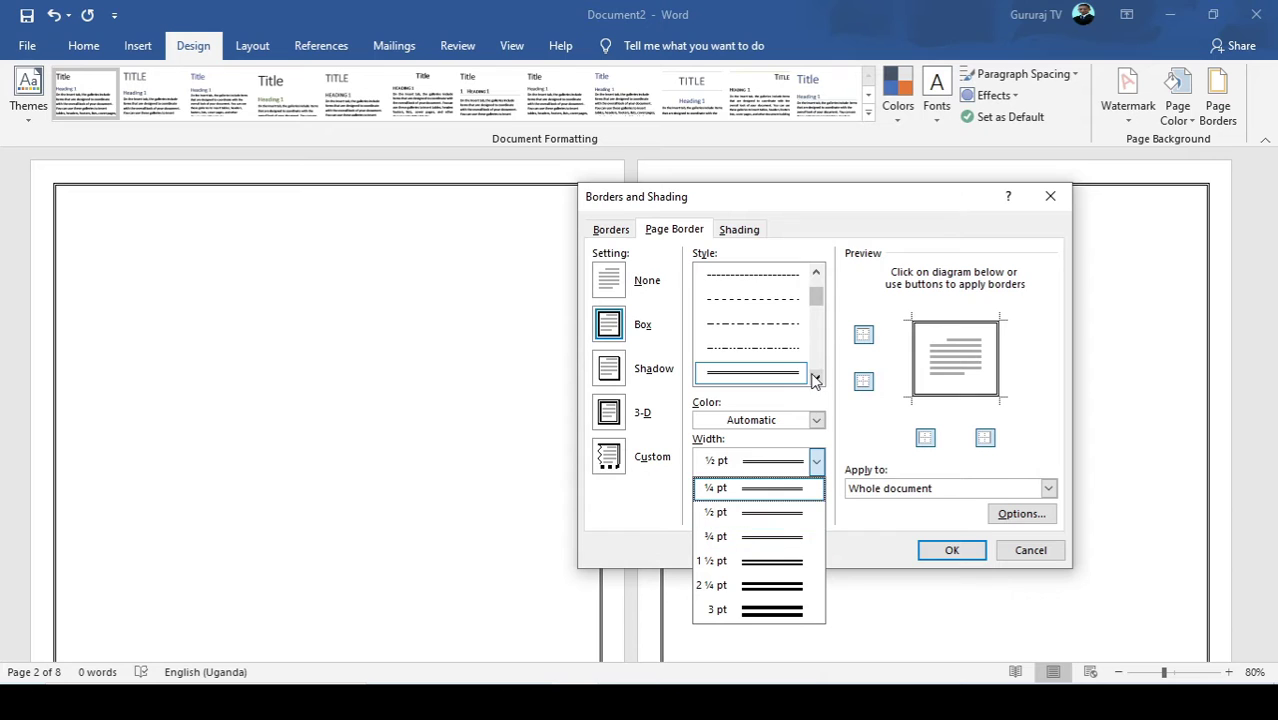
pyautogui.click(816, 378)
pyautogui.click(816, 378)
pyautogui.click(805, 373)
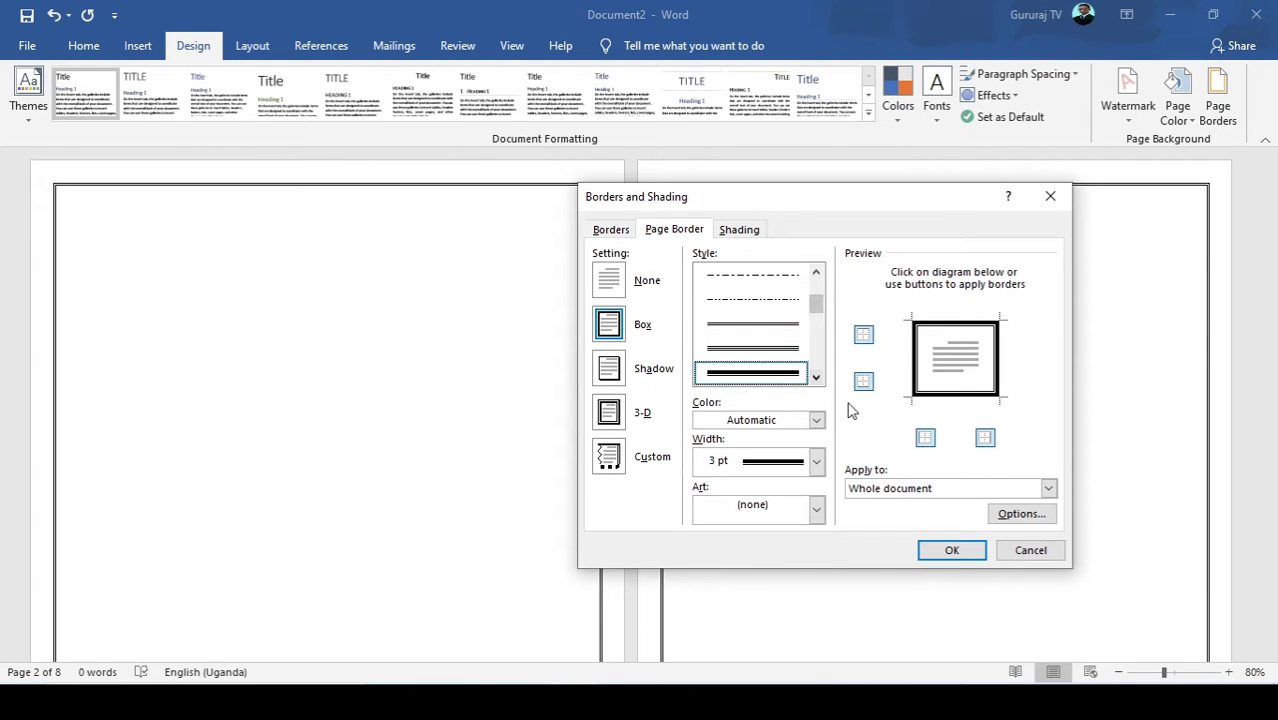
# - Apply the thick-and-thin page border to this section only
pyautogui.click(930, 488)
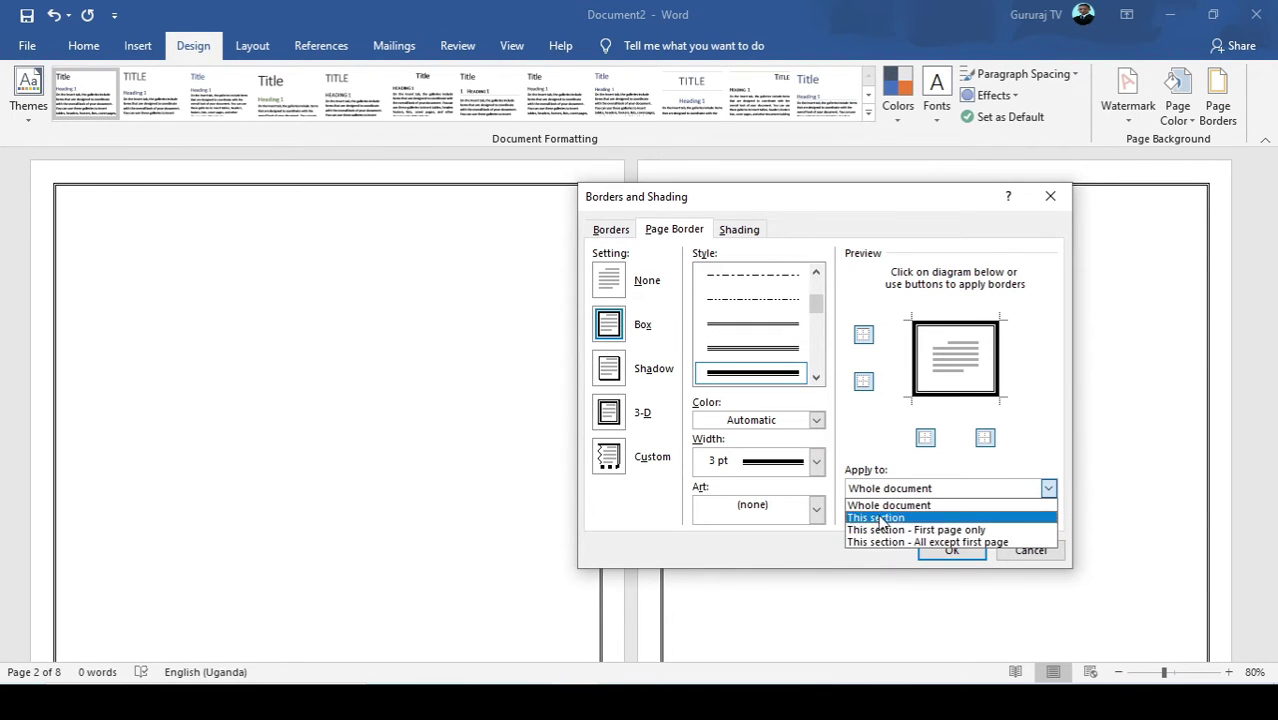
pyautogui.click(886, 501)
pyautogui.click(881, 490)
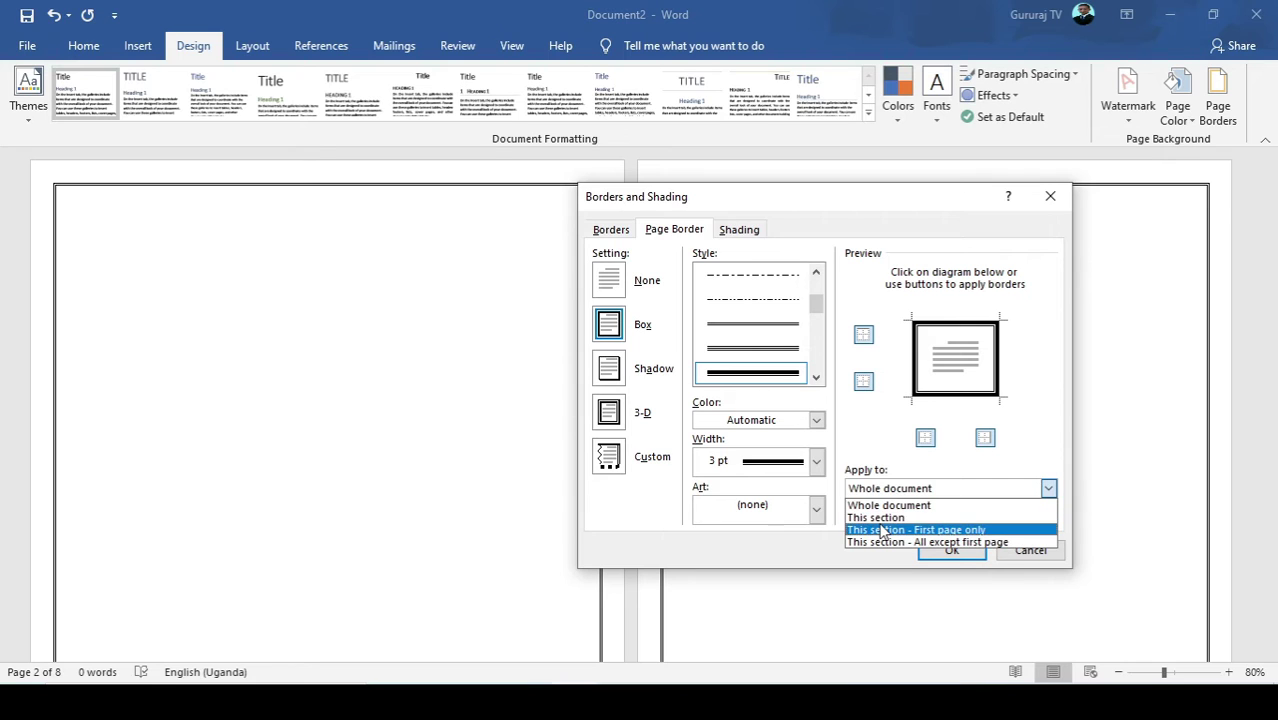
pyautogui.click(878, 517)
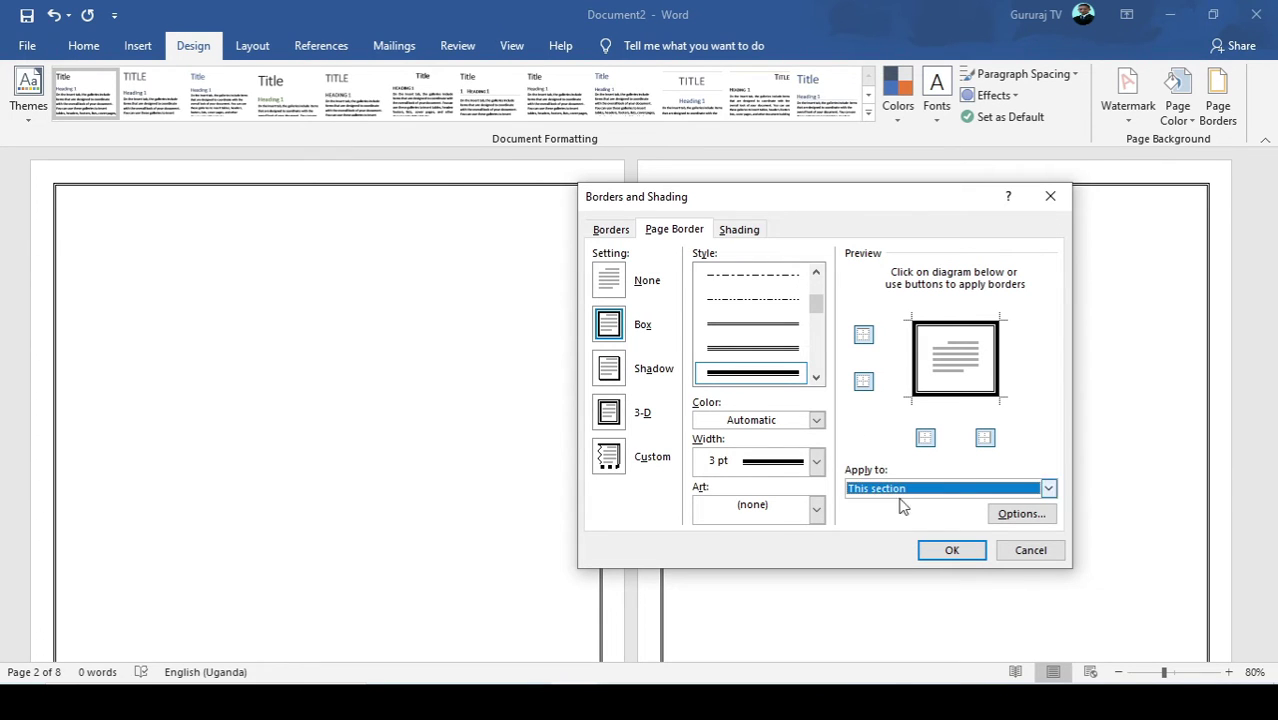
pyautogui.click(951, 552)
# - For the third page, choose the red apples art as the page border and set its width to 28 pt
pyautogui.scroll(-2, 776, 394)
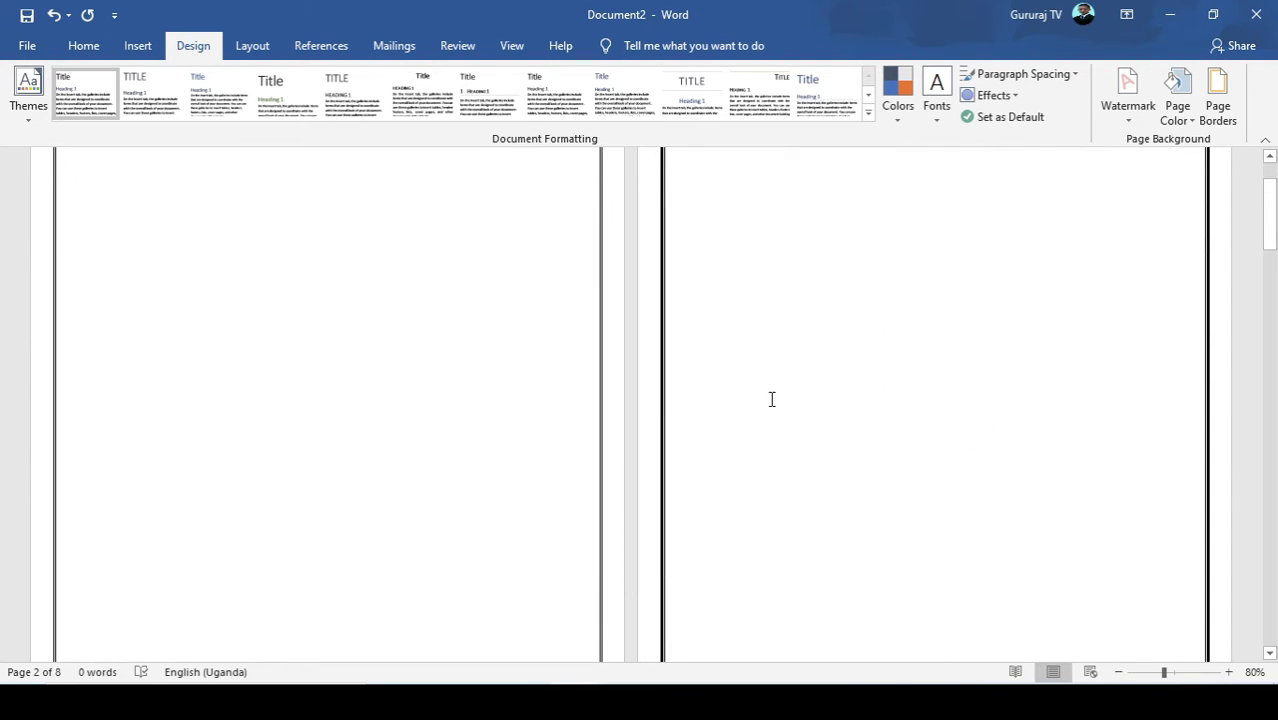
pyautogui.scroll(-5, 424, 391)
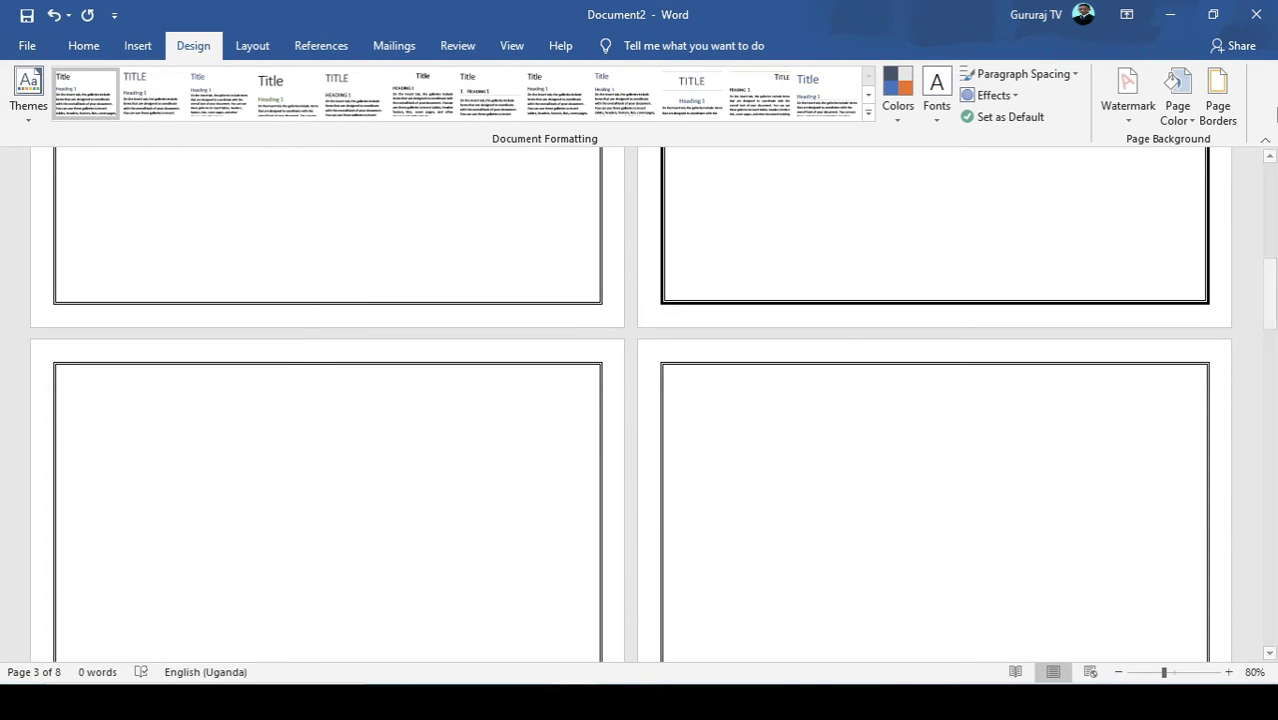
pyautogui.doubleClick(100, 395)
pyautogui.doubleClick(140, 448)
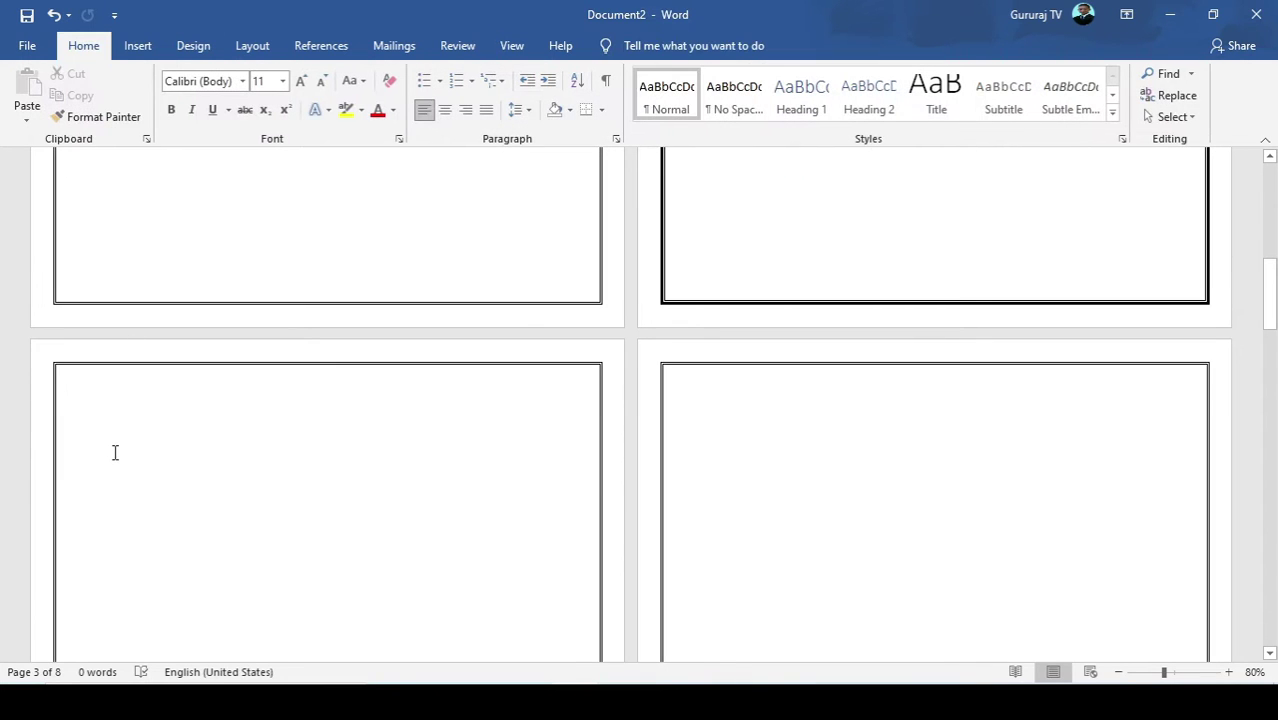
pyautogui.click(190, 46)
pyautogui.click(1216, 100)
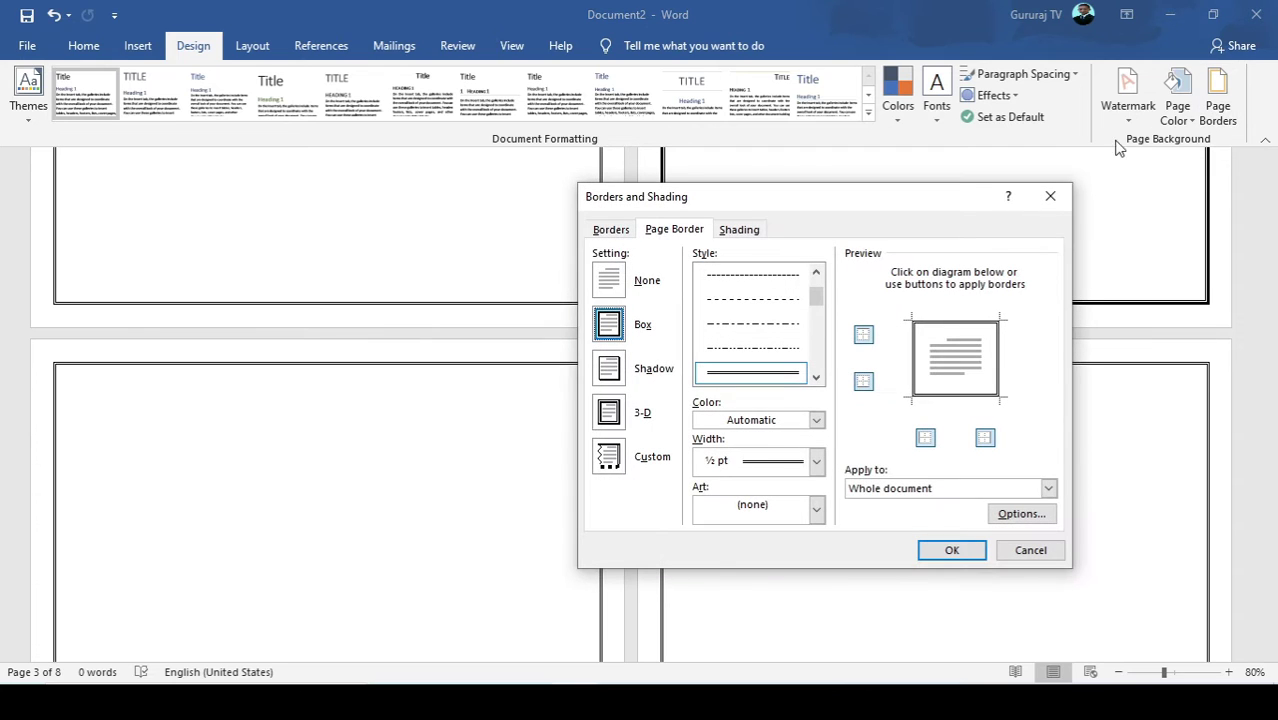
pyautogui.click(818, 509)
pyautogui.click(777, 561)
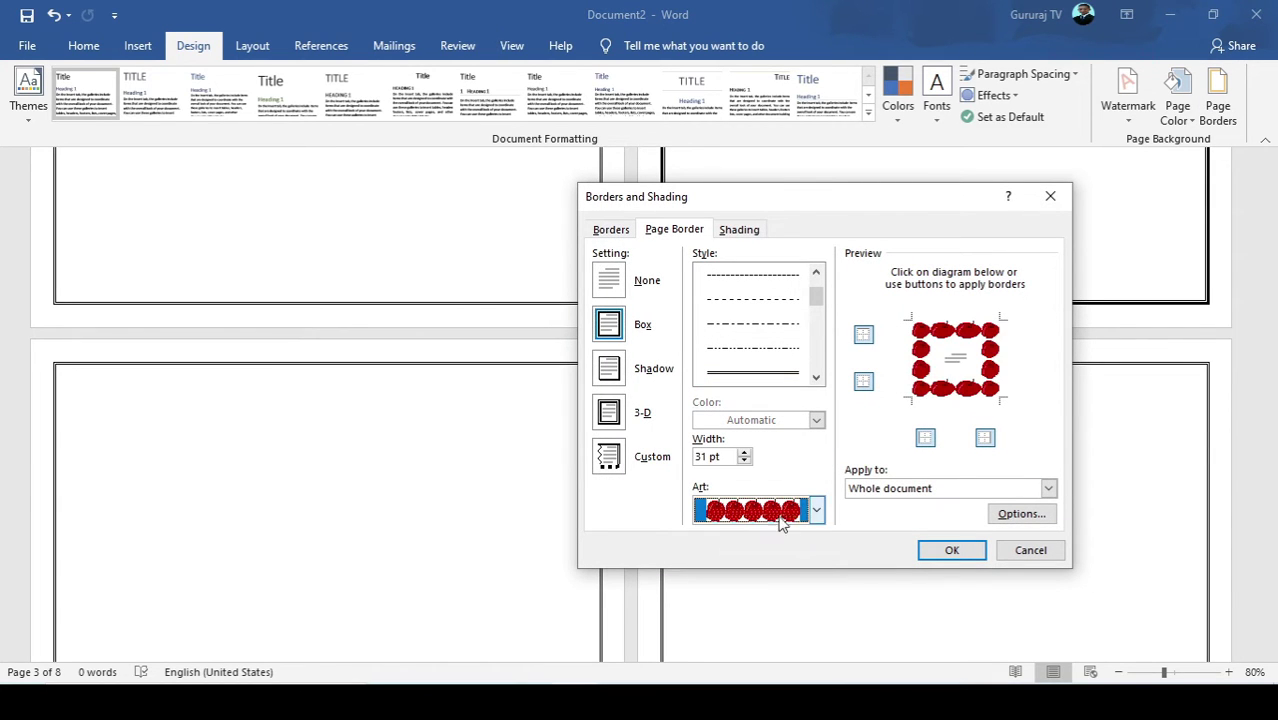
pyautogui.click(745, 460)
pyautogui.click(745, 460)
# - Apply the red apples border to this section only and check the surrounding pages
pyautogui.click(922, 495)
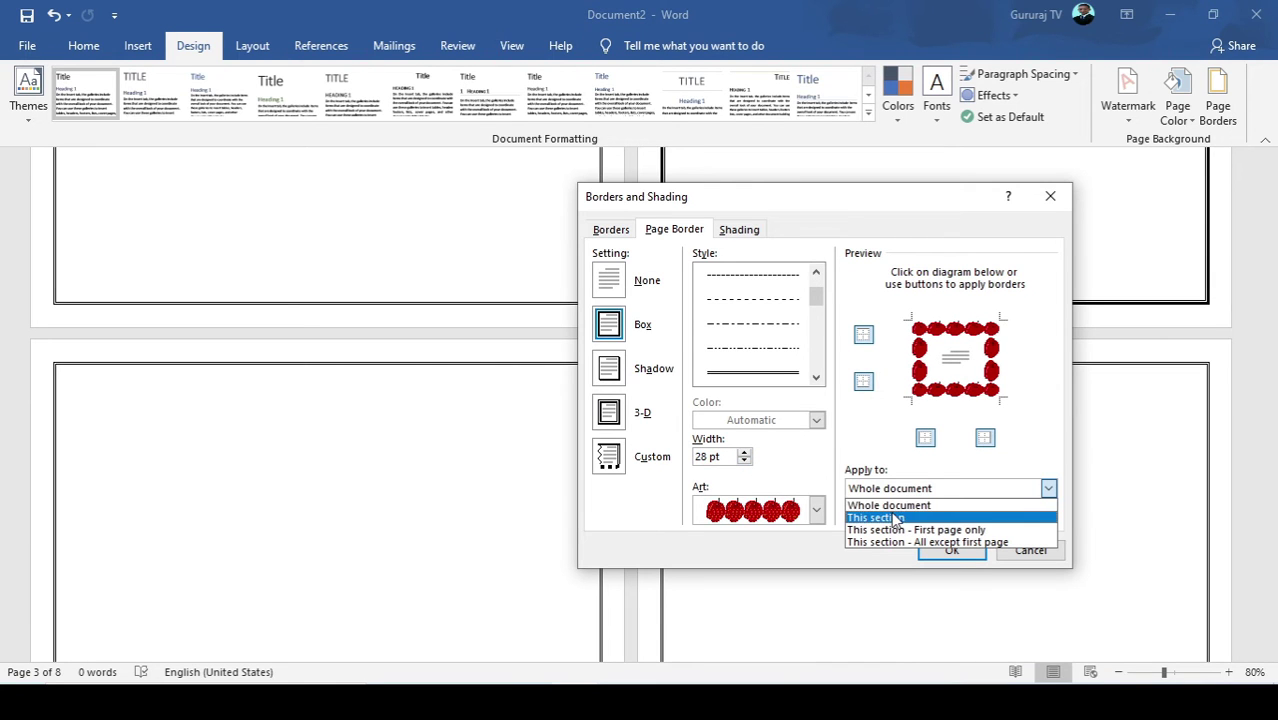
pyautogui.click(900, 517)
pyautogui.click(948, 550)
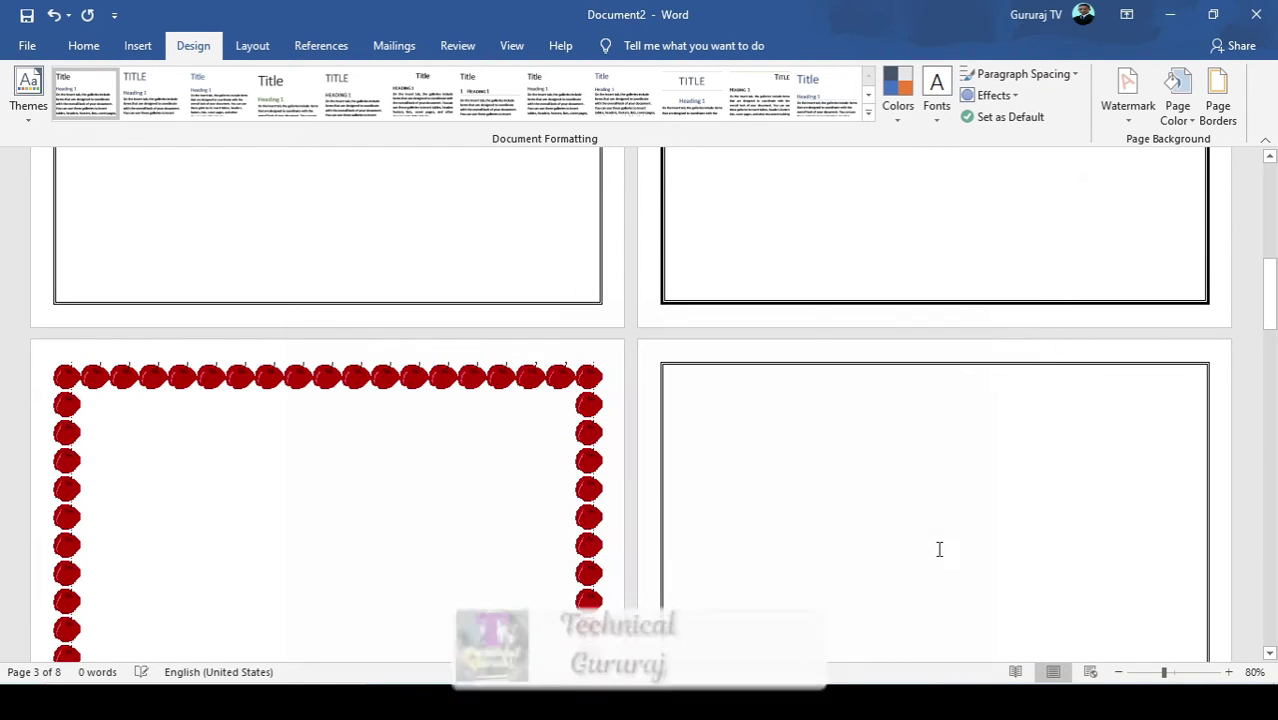
pyautogui.scroll(-5, 493, 442)
pyautogui.scroll(5, 493, 440)
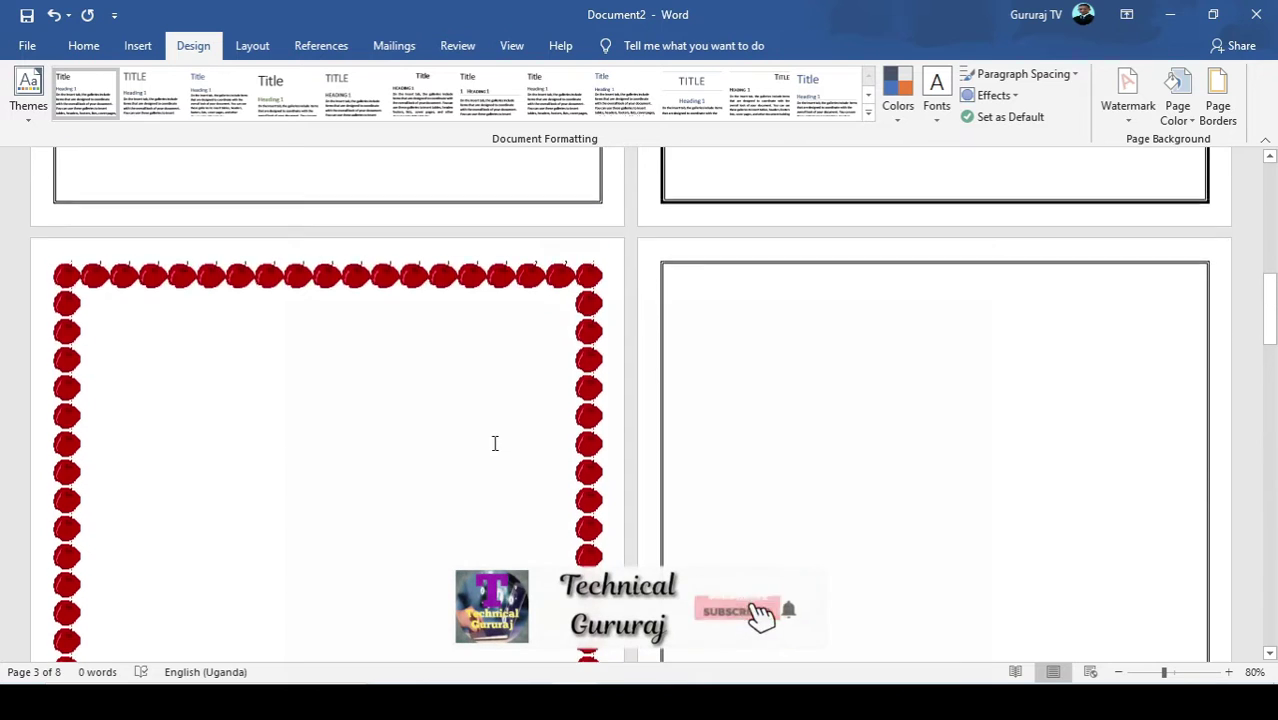
# - Give the fourth page the orange cupcake art as its page border, applied to this section only
pyautogui.click(702, 543)
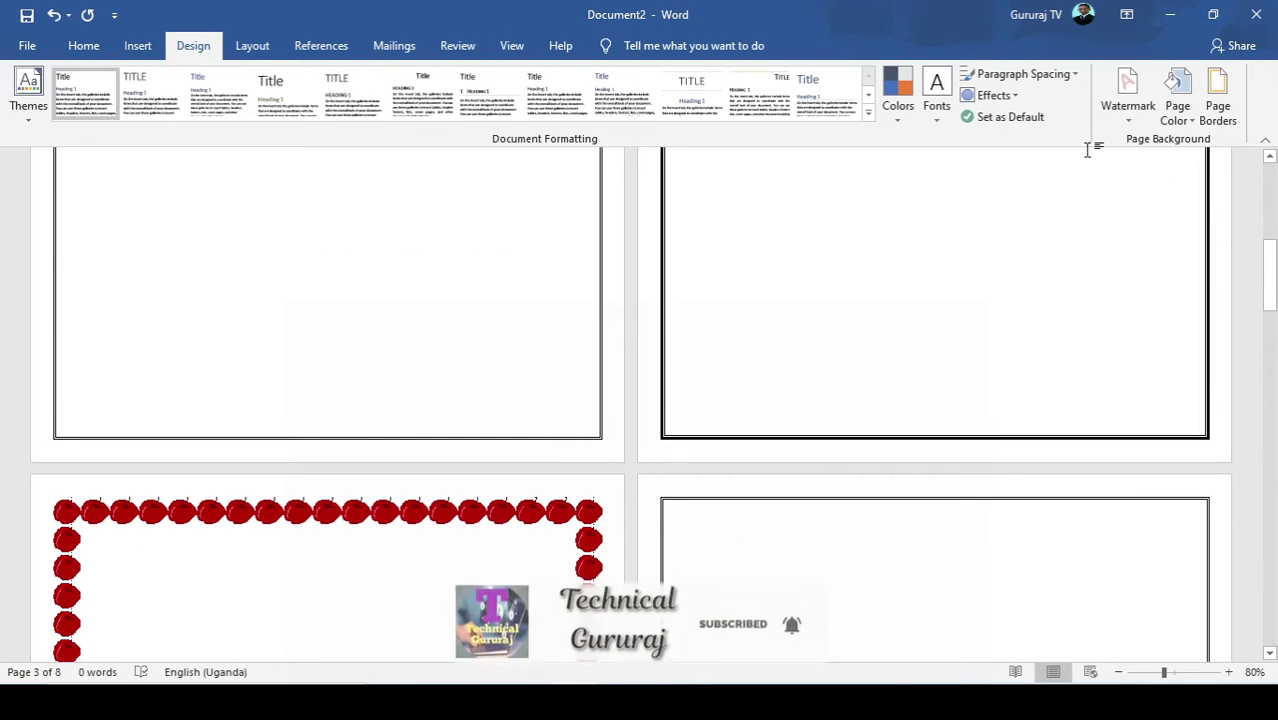
pyautogui.click(1215, 102)
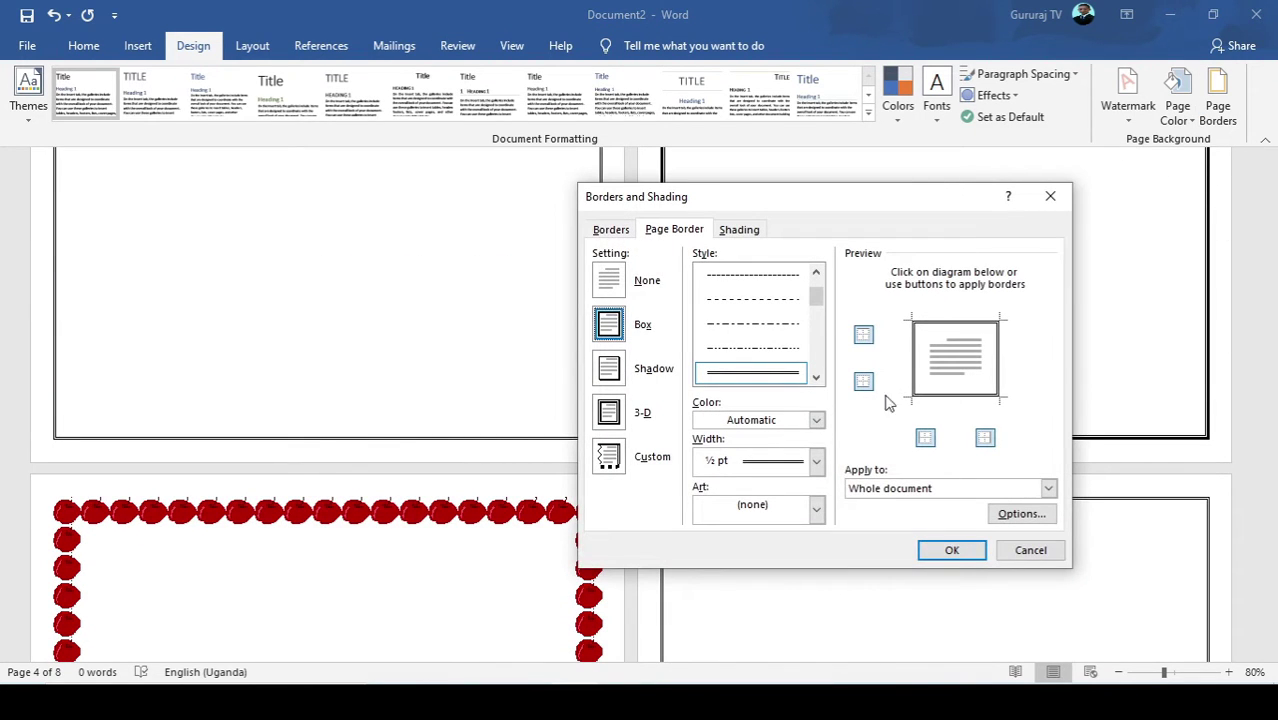
pyautogui.click(816, 509)
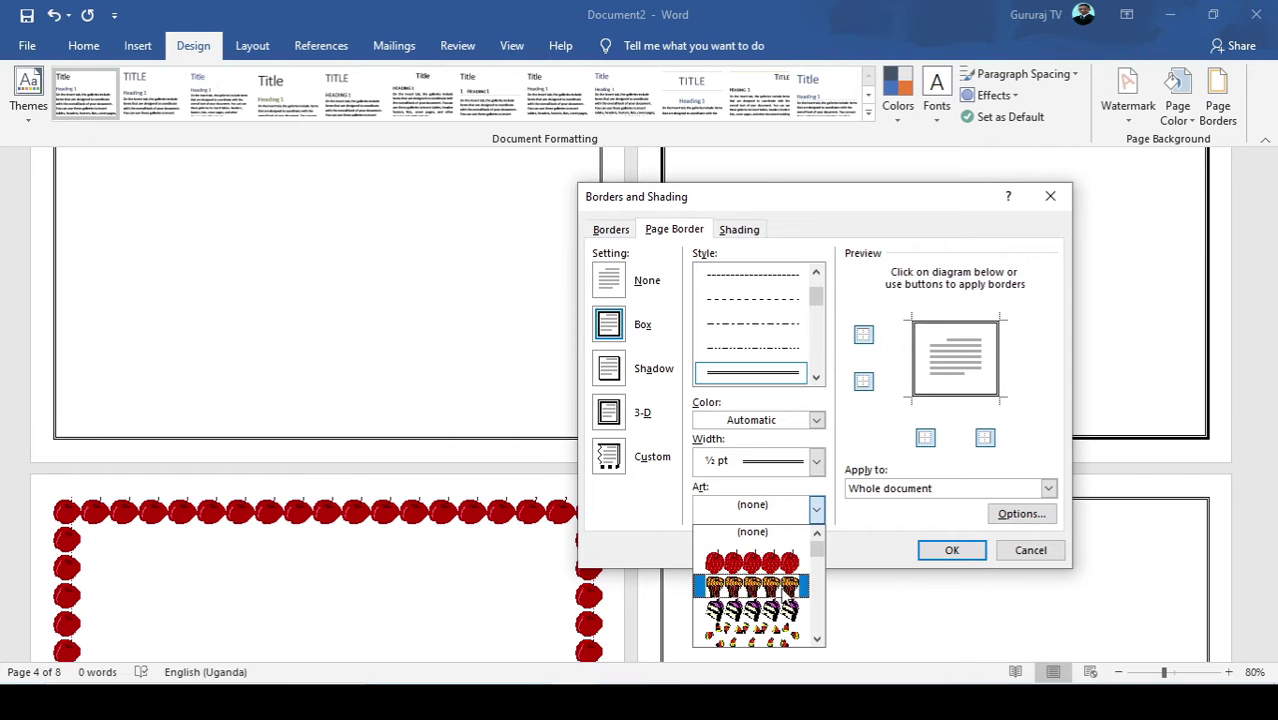
pyautogui.click(750, 538)
pyautogui.click(984, 492)
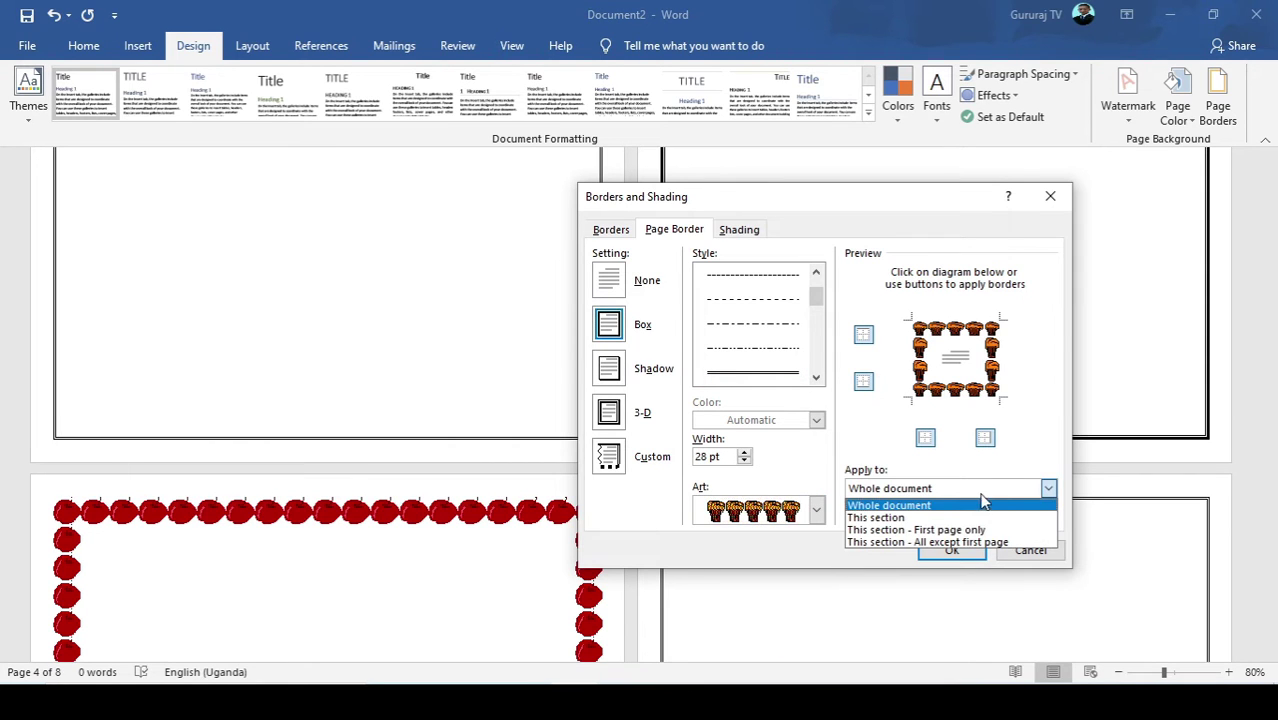
pyautogui.click(912, 518)
pyautogui.click(943, 558)
pyautogui.scroll(-6, 887, 523)
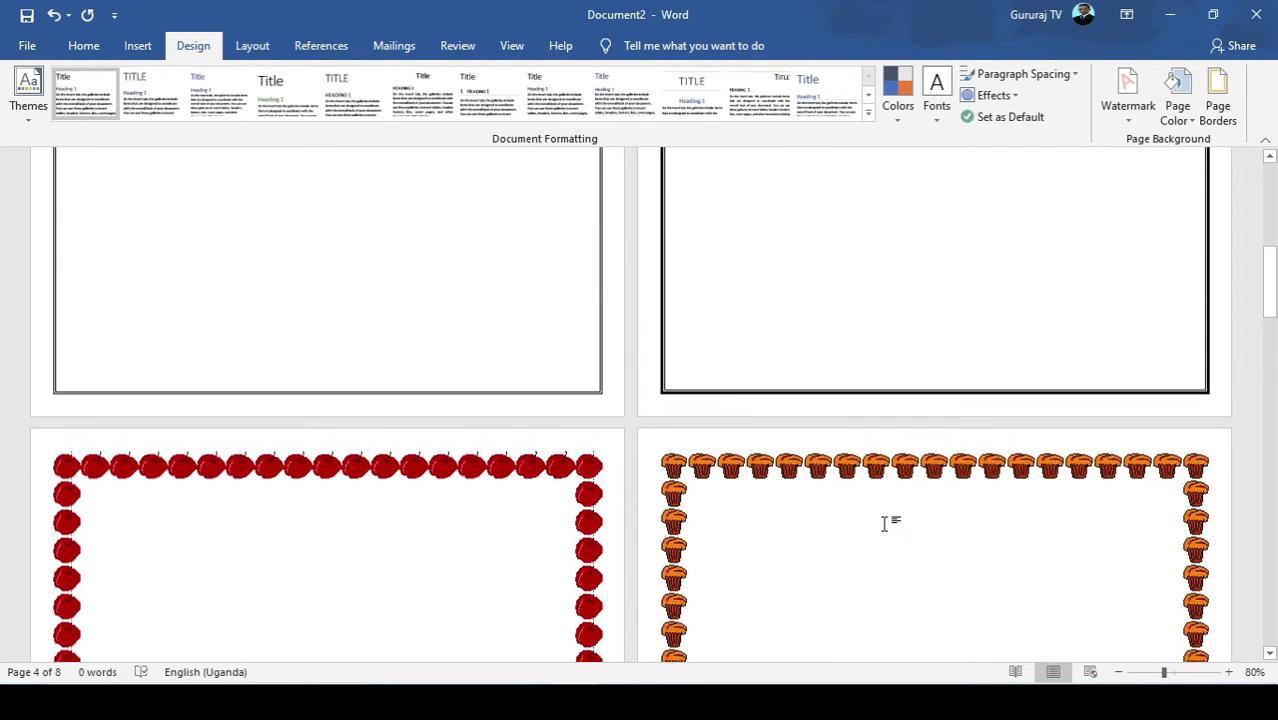
# - Give the fifth page the cake slice art as its page border, applied to this section only
pyautogui.scroll(-10, 765, 318)
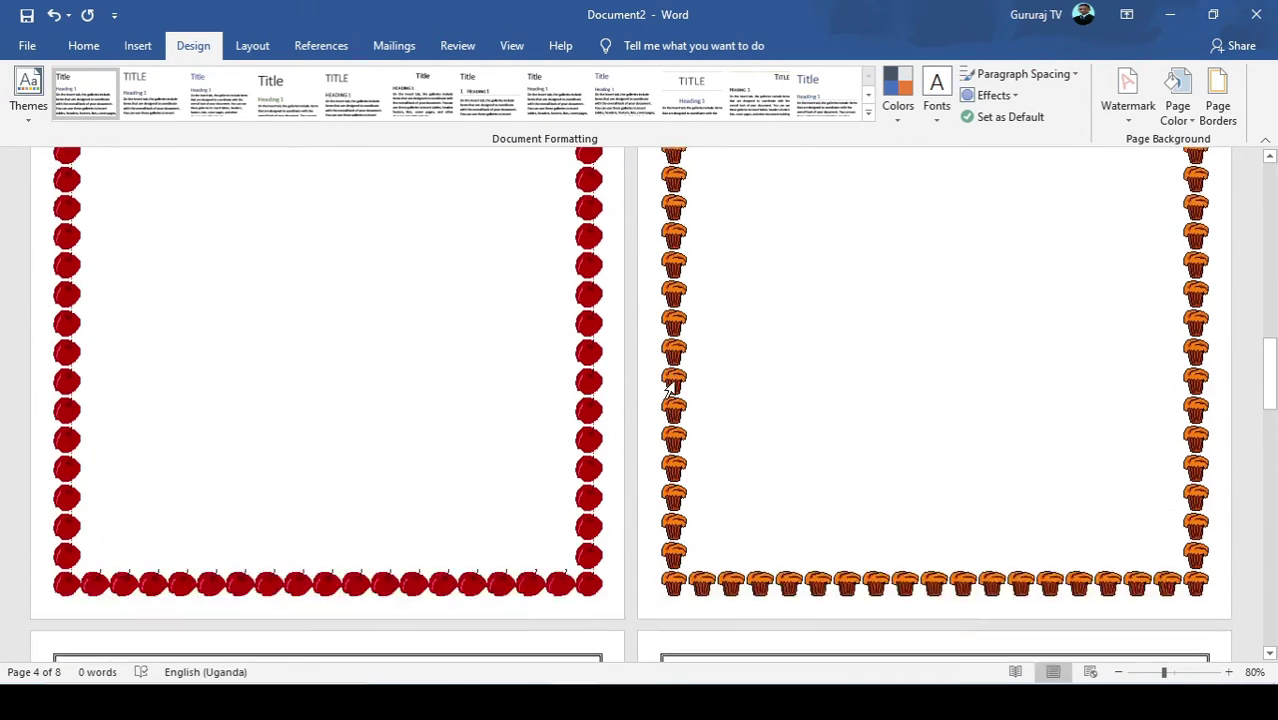
pyautogui.scroll(-6, 573, 343)
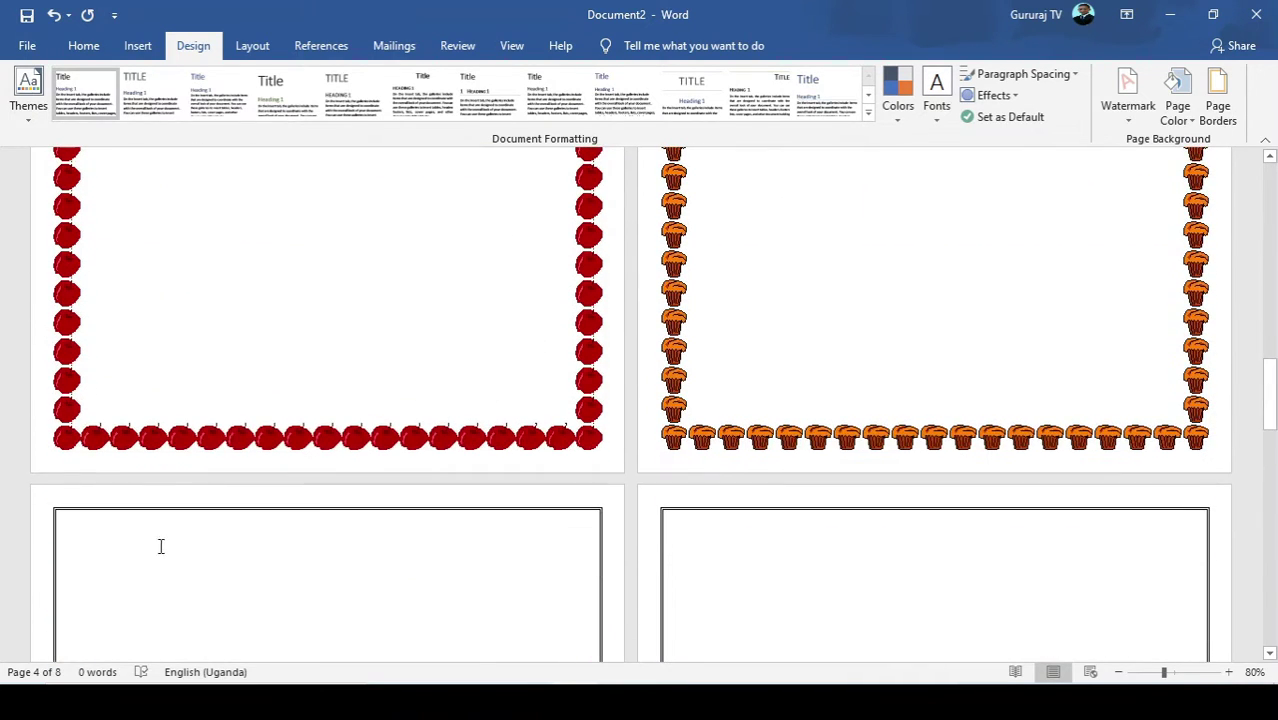
pyautogui.click(531, 511)
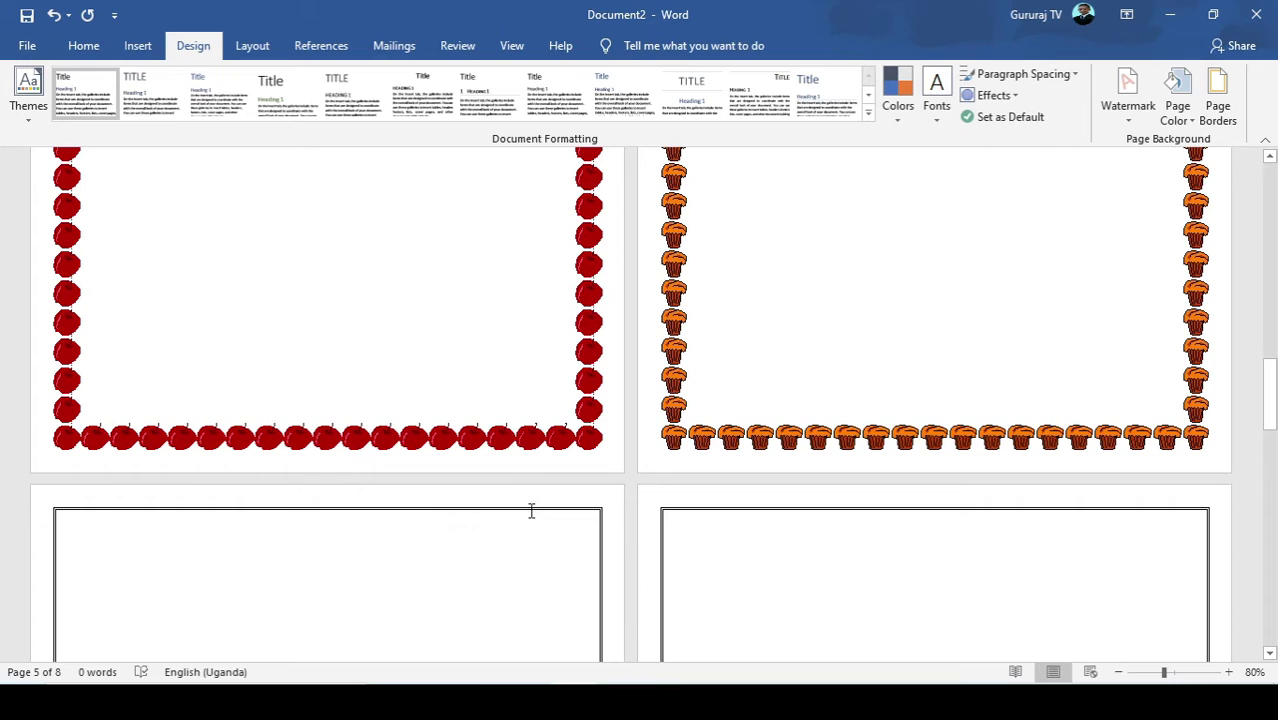
pyautogui.click(1218, 112)
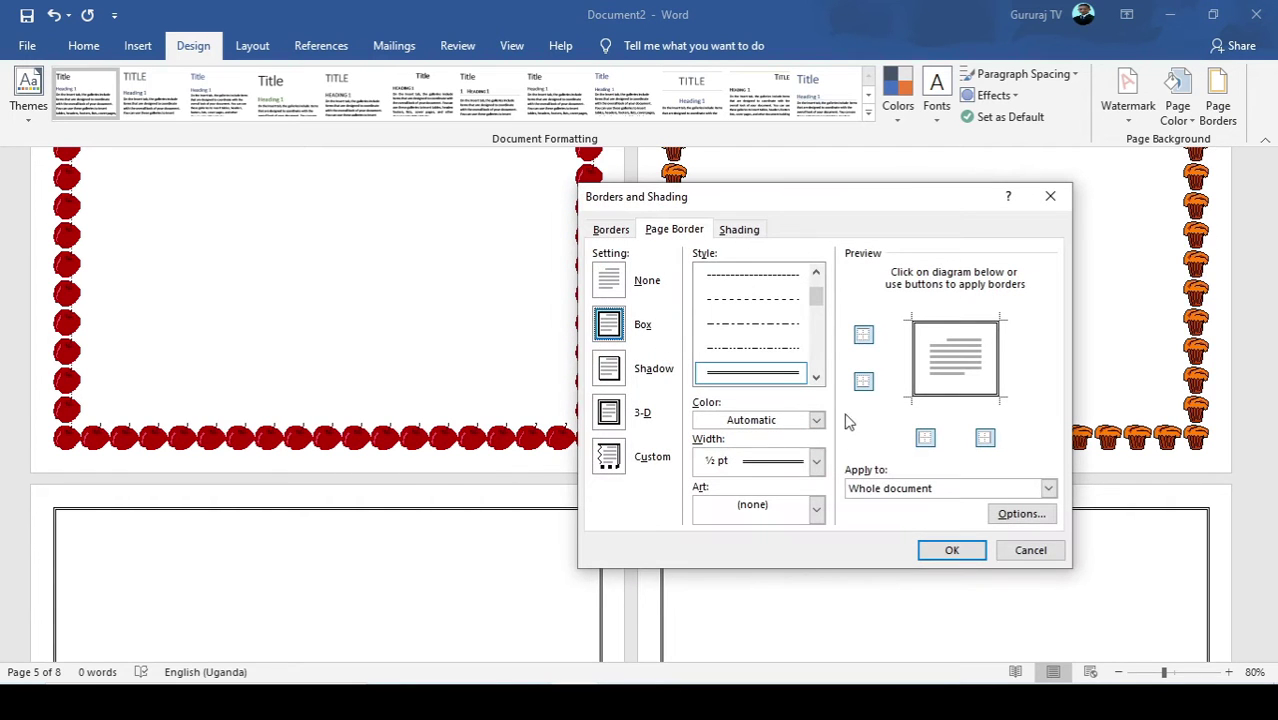
pyautogui.click(816, 510)
pyautogui.scroll(-5, 788, 541)
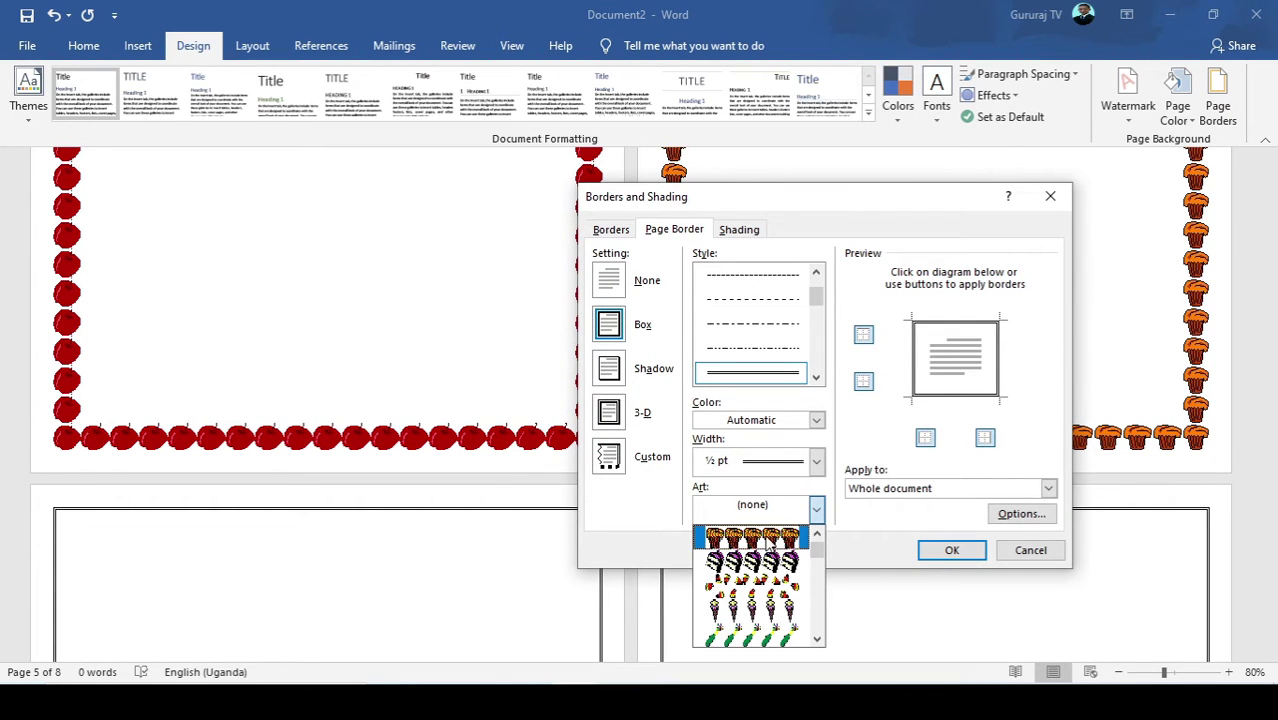
pyautogui.click(770, 548)
pyautogui.click(903, 487)
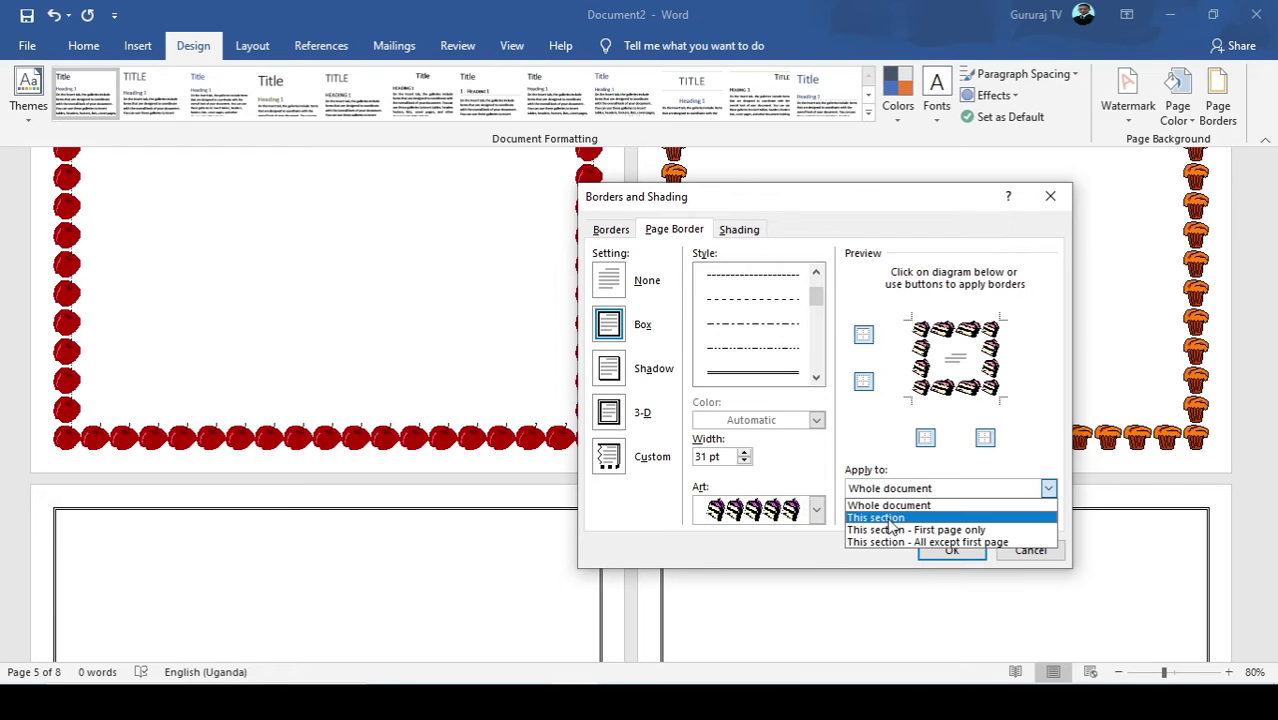
pyautogui.click(880, 517)
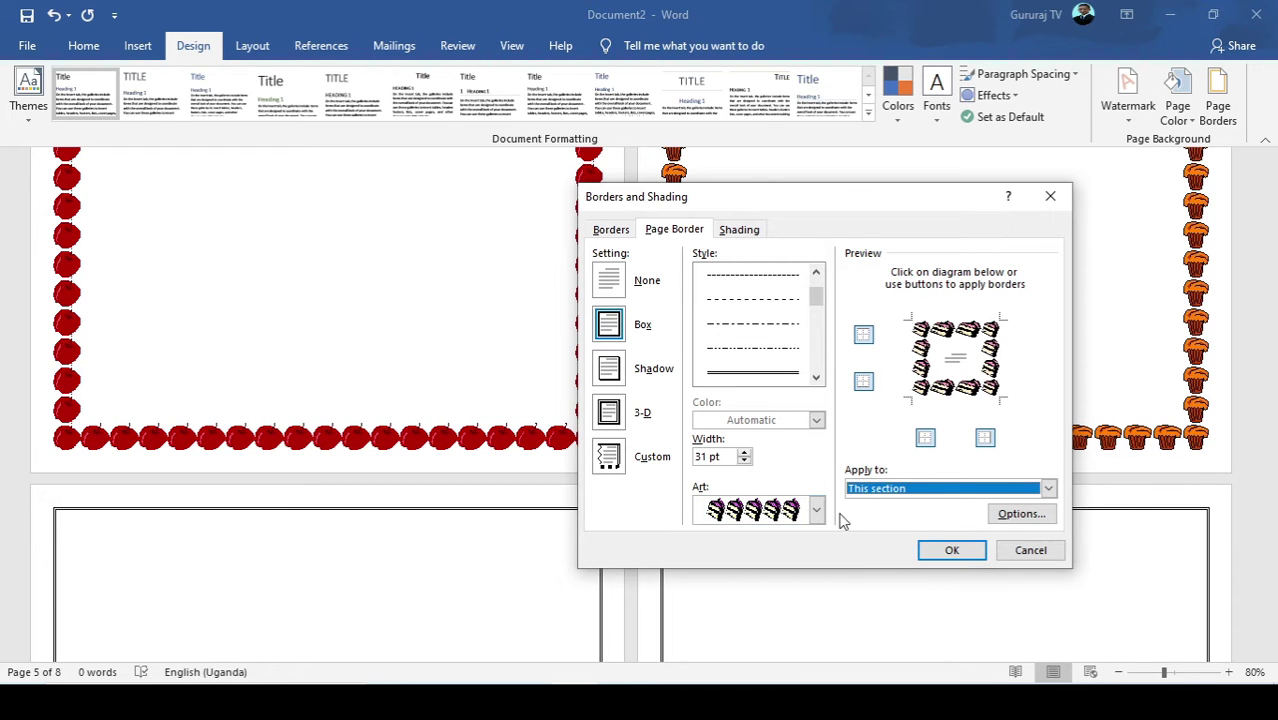
pyautogui.click(952, 550)
# - Give the sixth page the green champagne bottle art as its page border, applied to this section only
pyautogui.scroll(-3, 810, 548)
pyautogui.scroll(3, 559, 517)
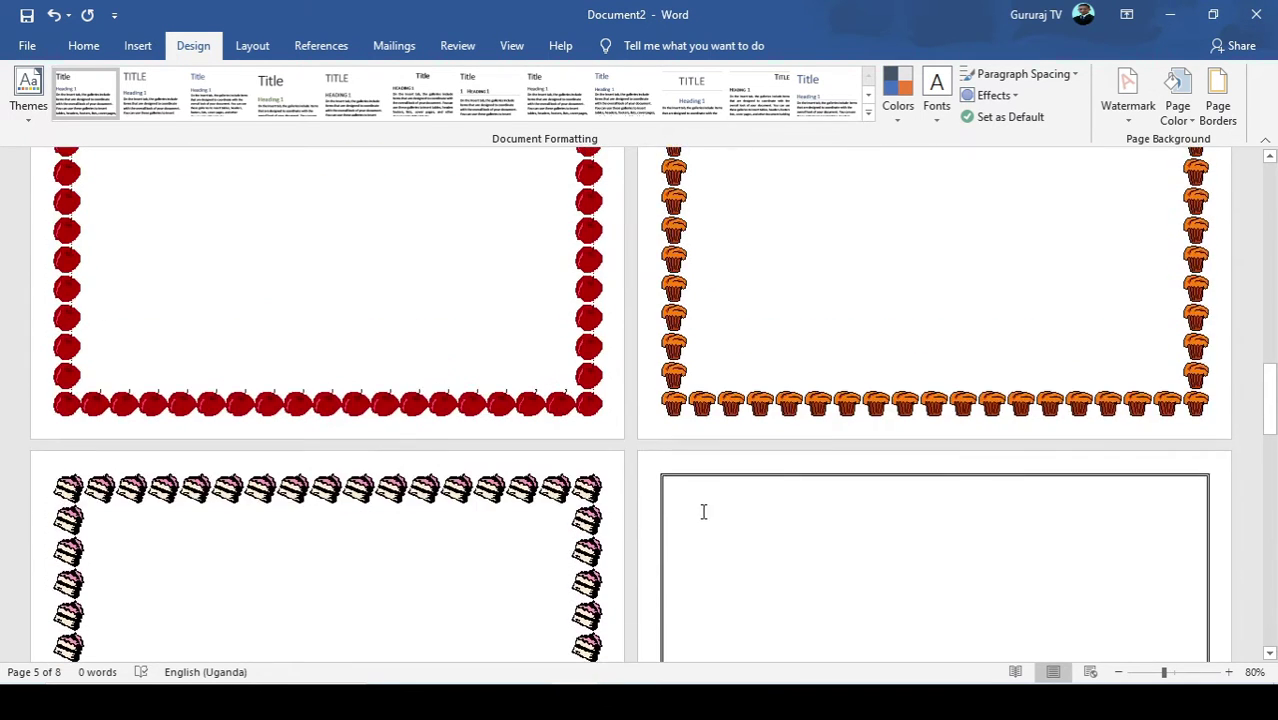
pyautogui.click(736, 526)
pyautogui.click(1217, 100)
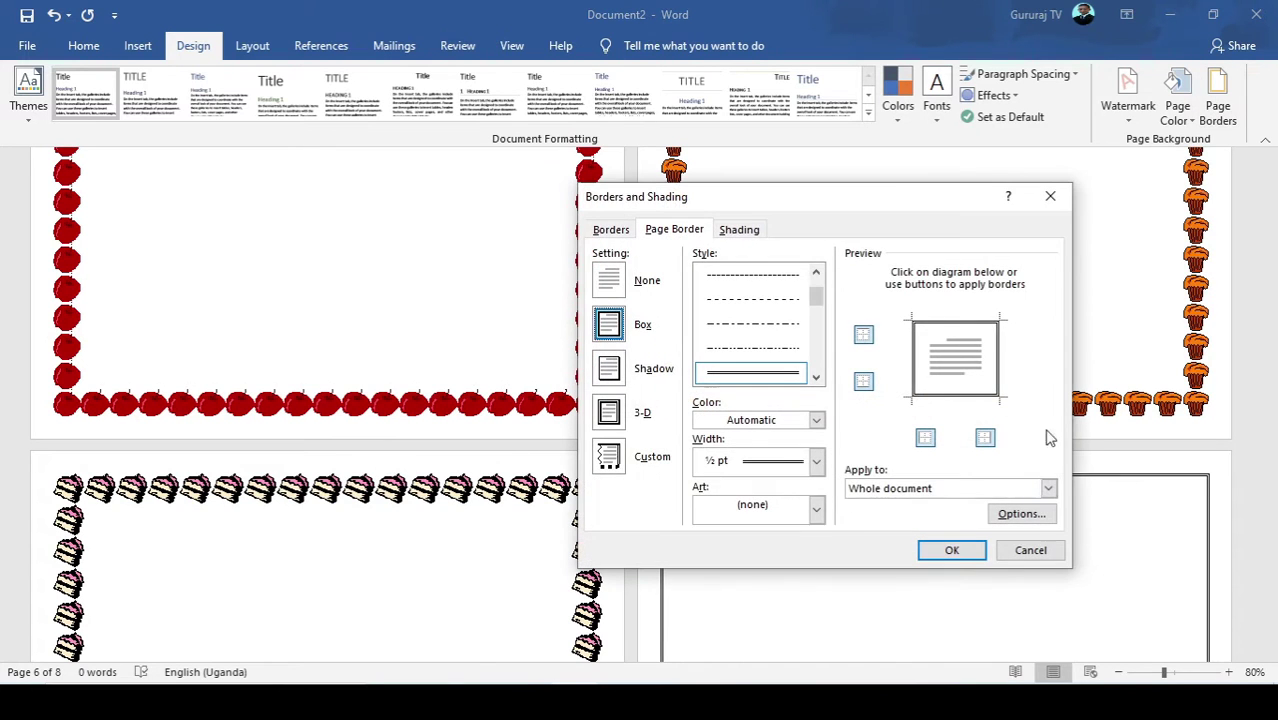
pyautogui.click(817, 510)
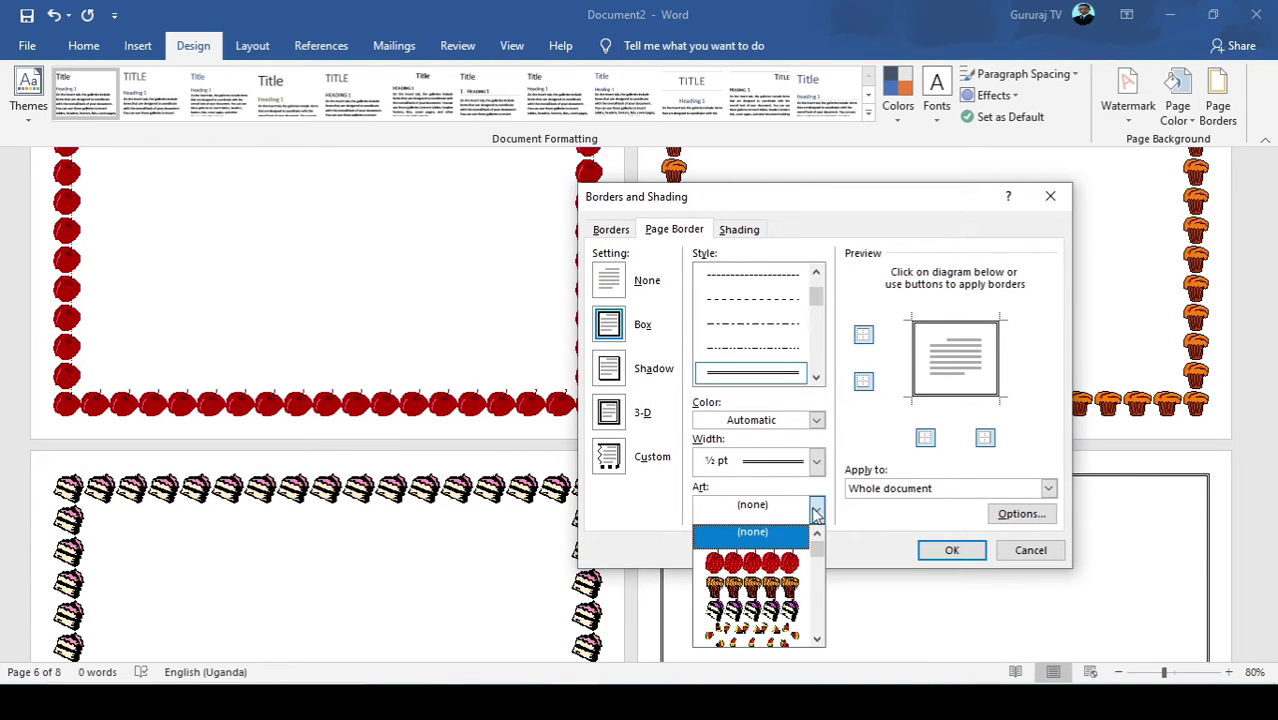
pyautogui.scroll(-1, 765, 600)
pyautogui.scroll(-2, 765, 598)
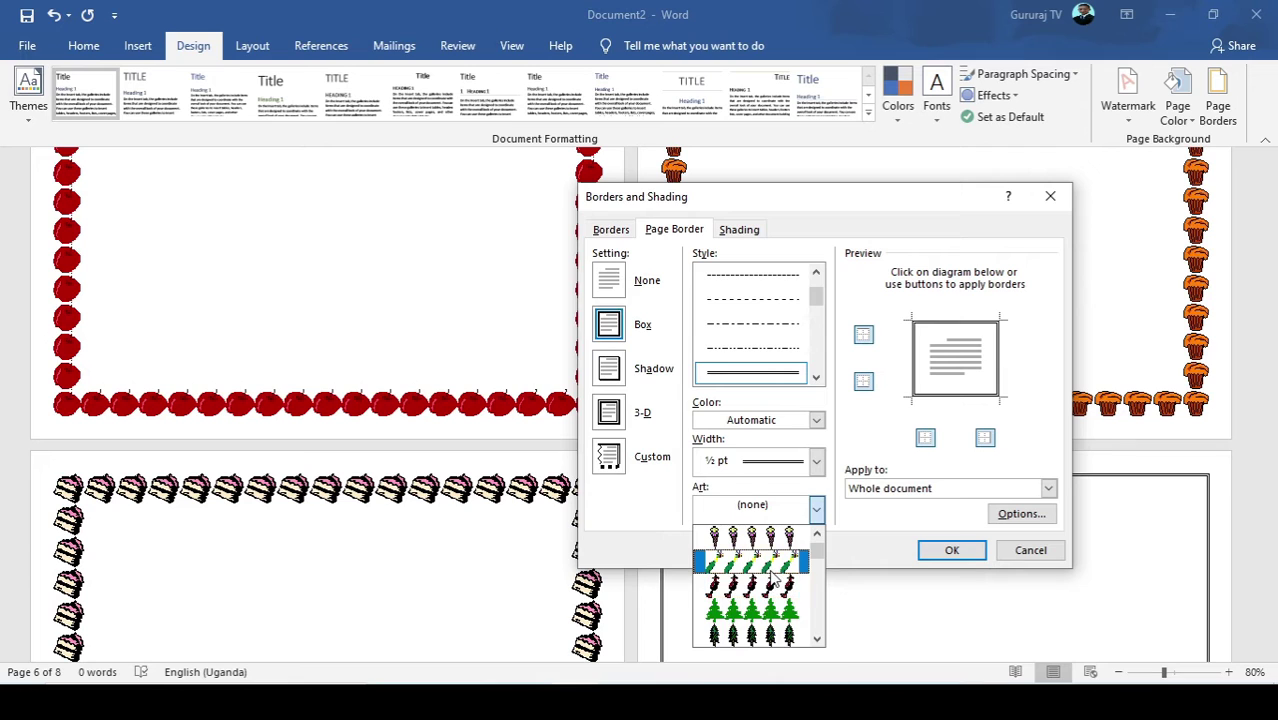
pyautogui.click(760, 585)
pyautogui.click(912, 490)
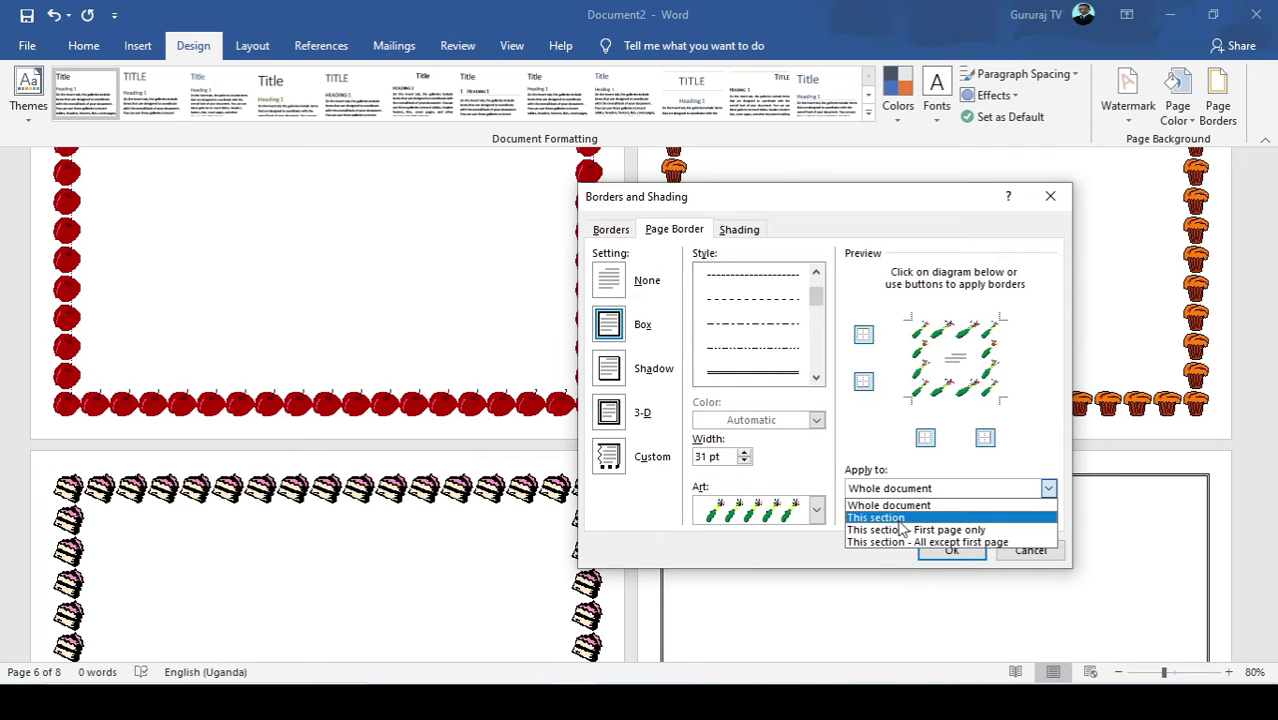
pyautogui.click(903, 518)
pyautogui.click(972, 556)
# - For the seventh page, choose the dark red drinking glass art as the page border
pyautogui.scroll(-5, 850, 480)
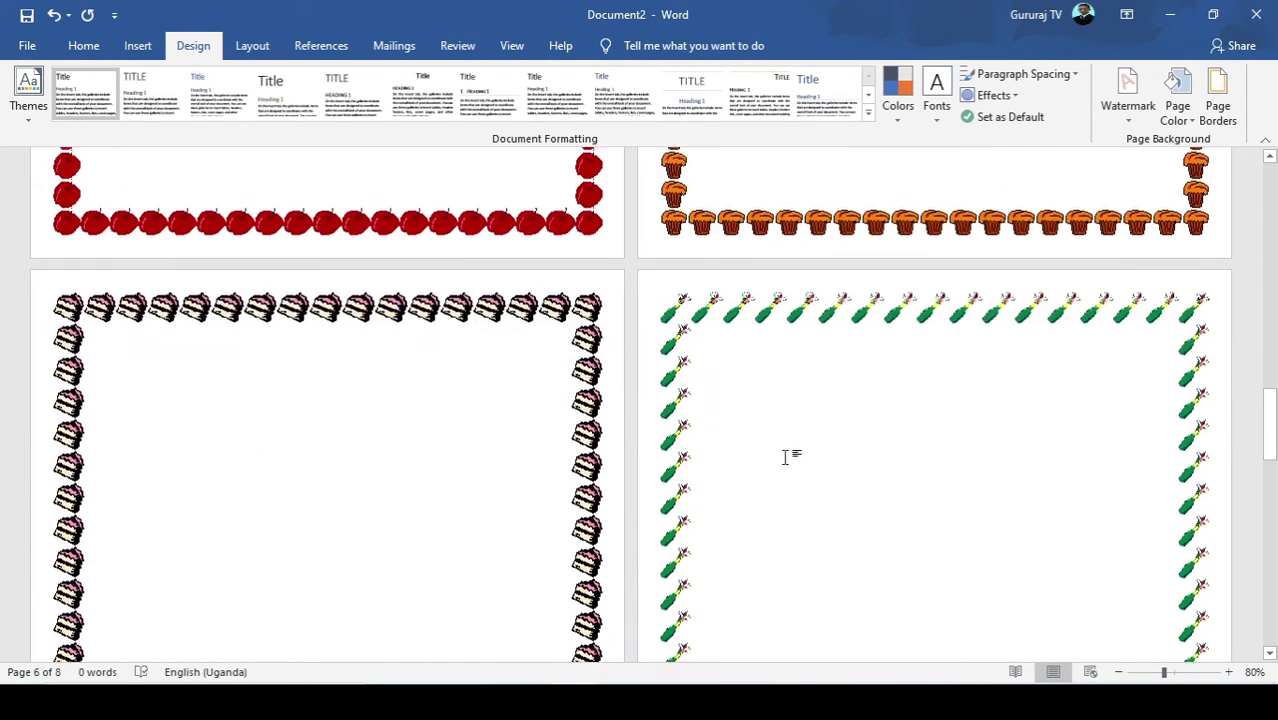
pyautogui.scroll(-3, 277, 475)
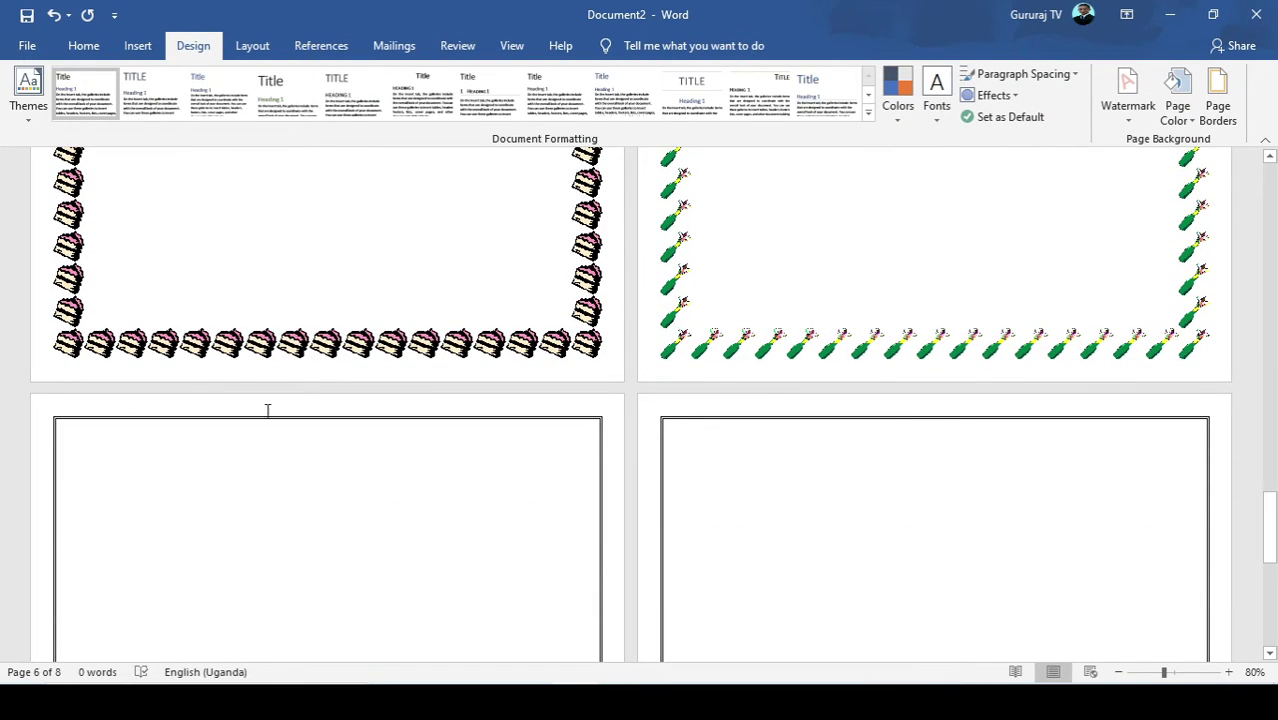
pyautogui.click(1217, 100)
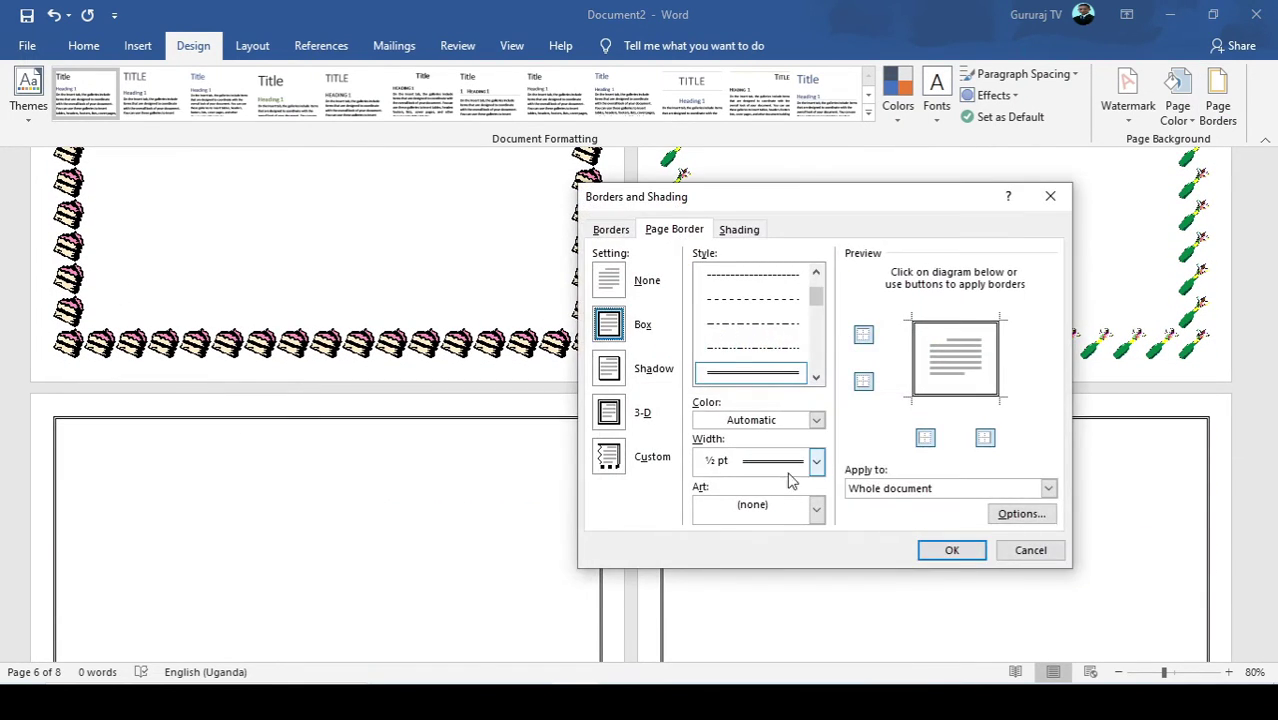
pyautogui.click(816, 510)
pyautogui.scroll(-5, 760, 585)
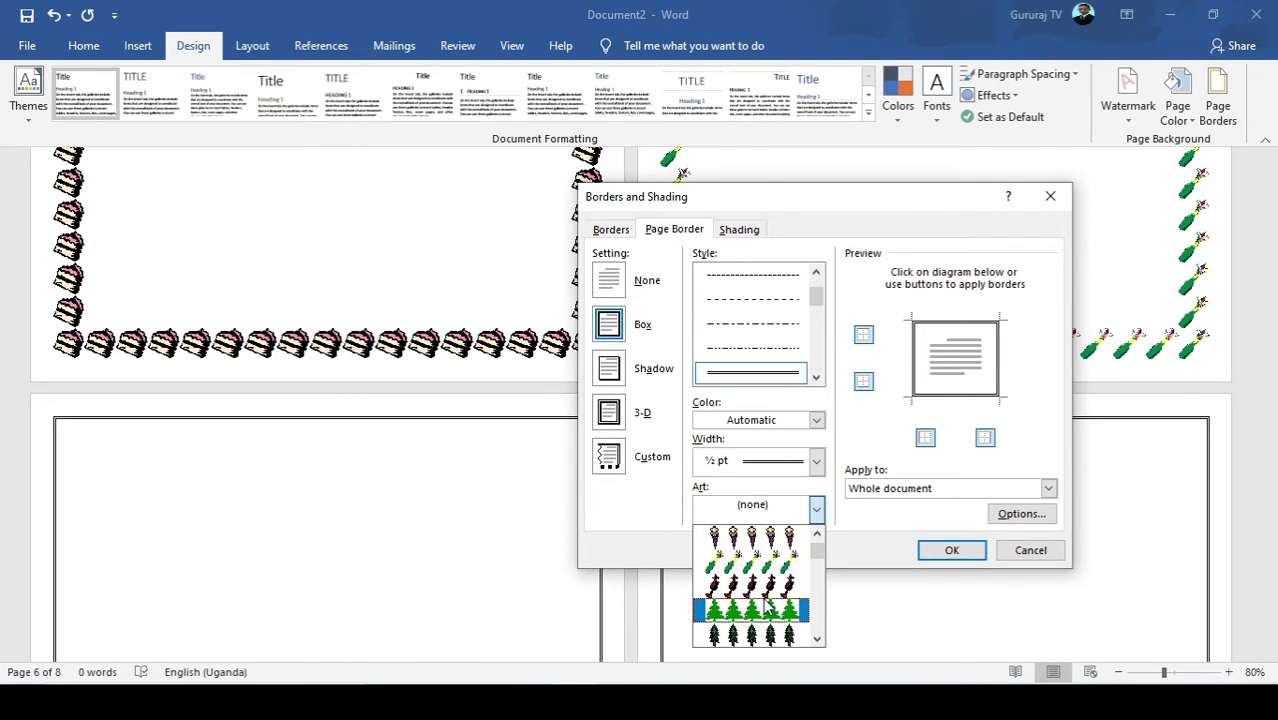
pyautogui.click(783, 586)
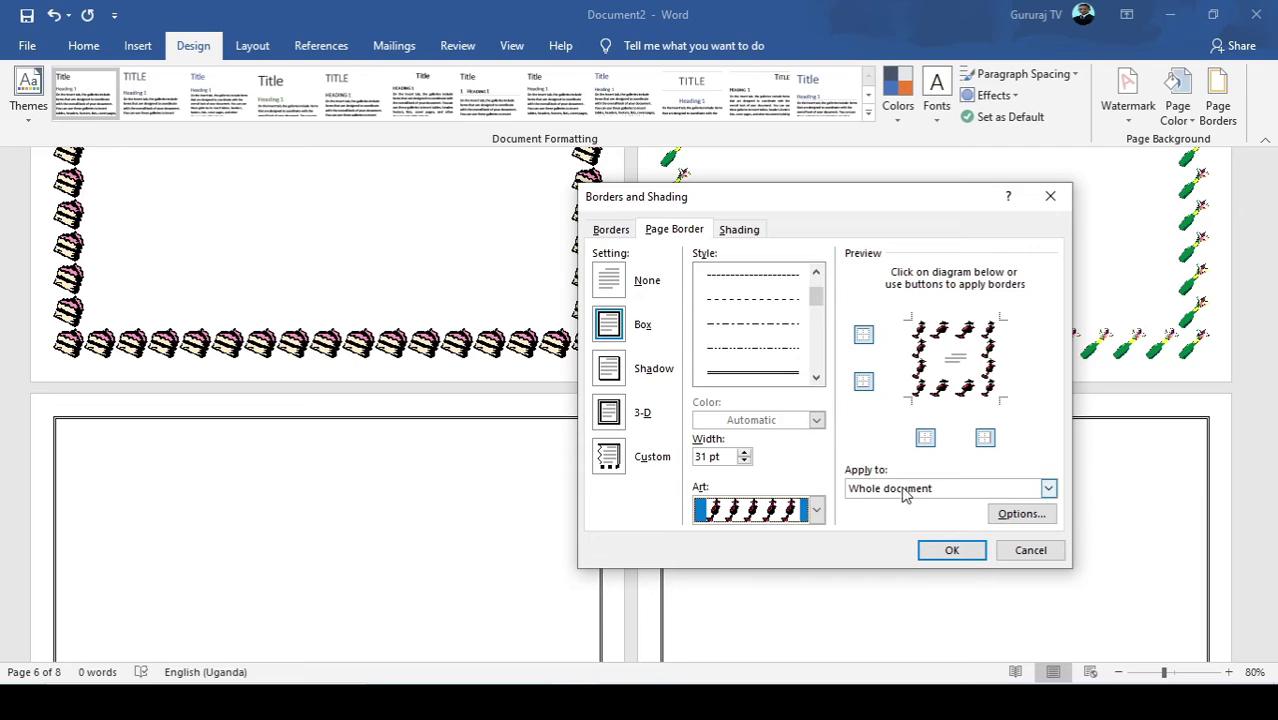
# - Apply the drinking glass border to this section only, with its width set to 29 pt
pyautogui.click(905, 490)
pyautogui.click(884, 517)
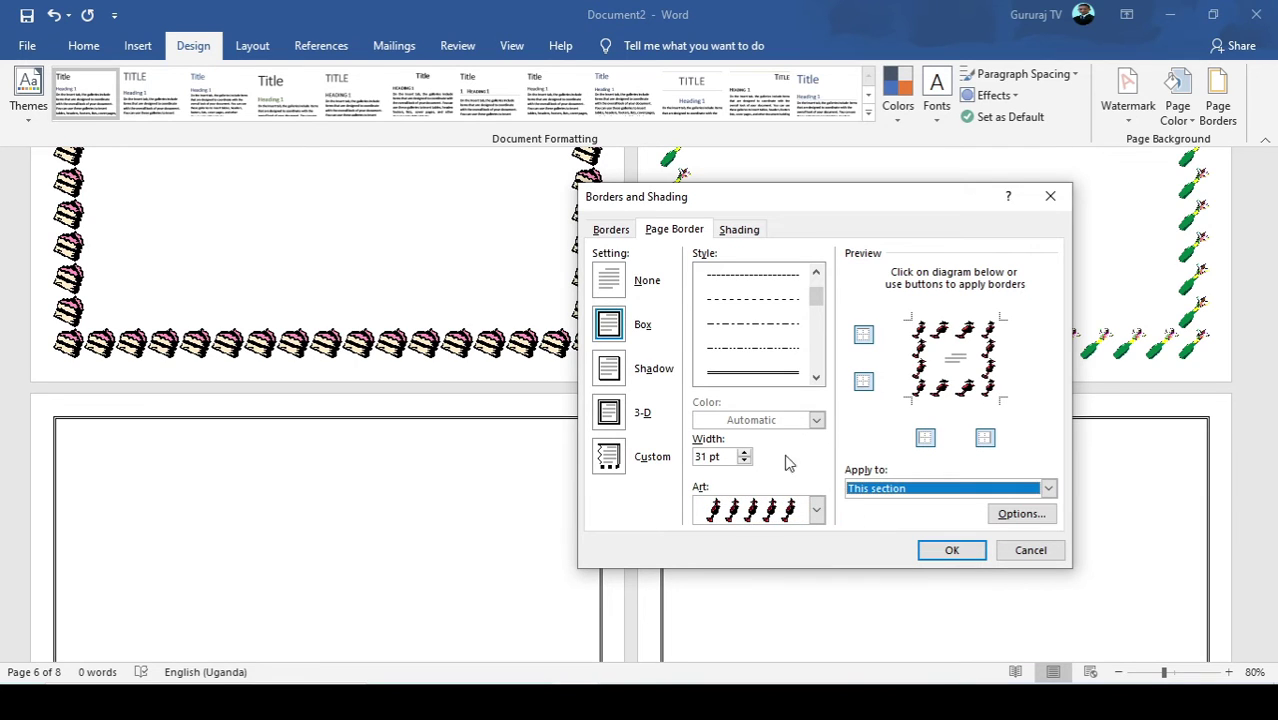
pyautogui.click(729, 455)
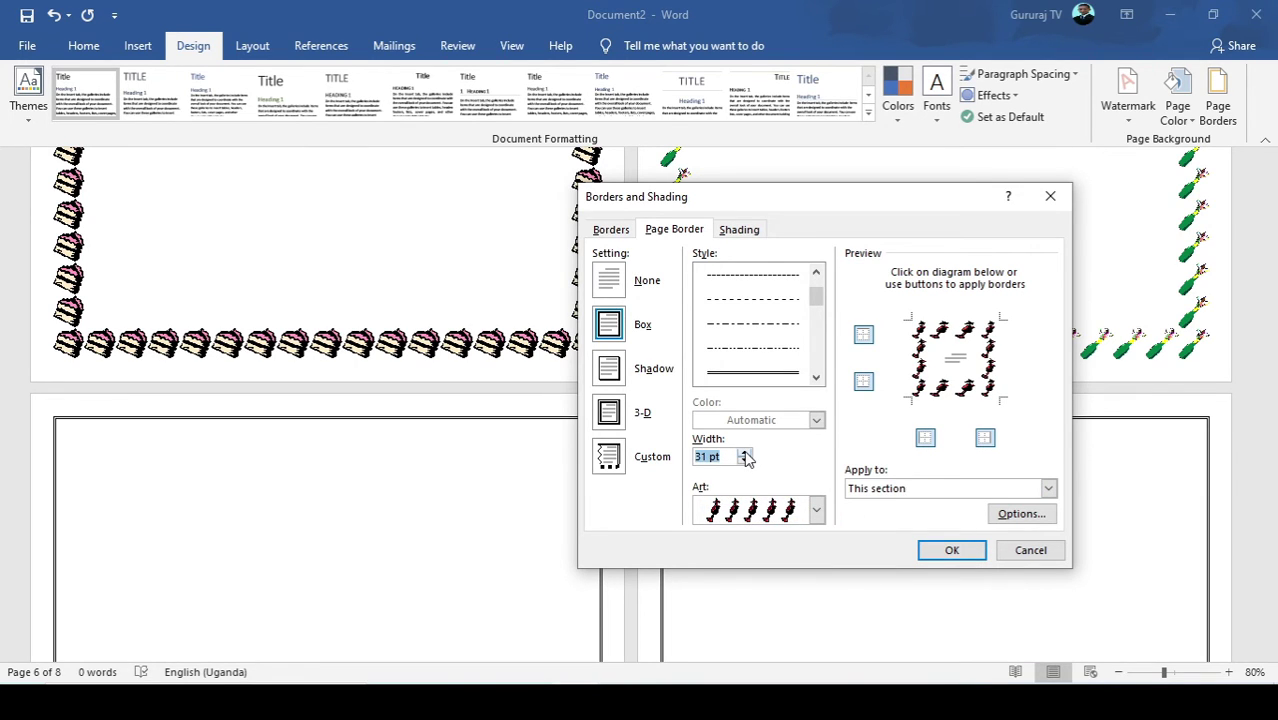
pyautogui.click(745, 460)
pyautogui.click(745, 460)
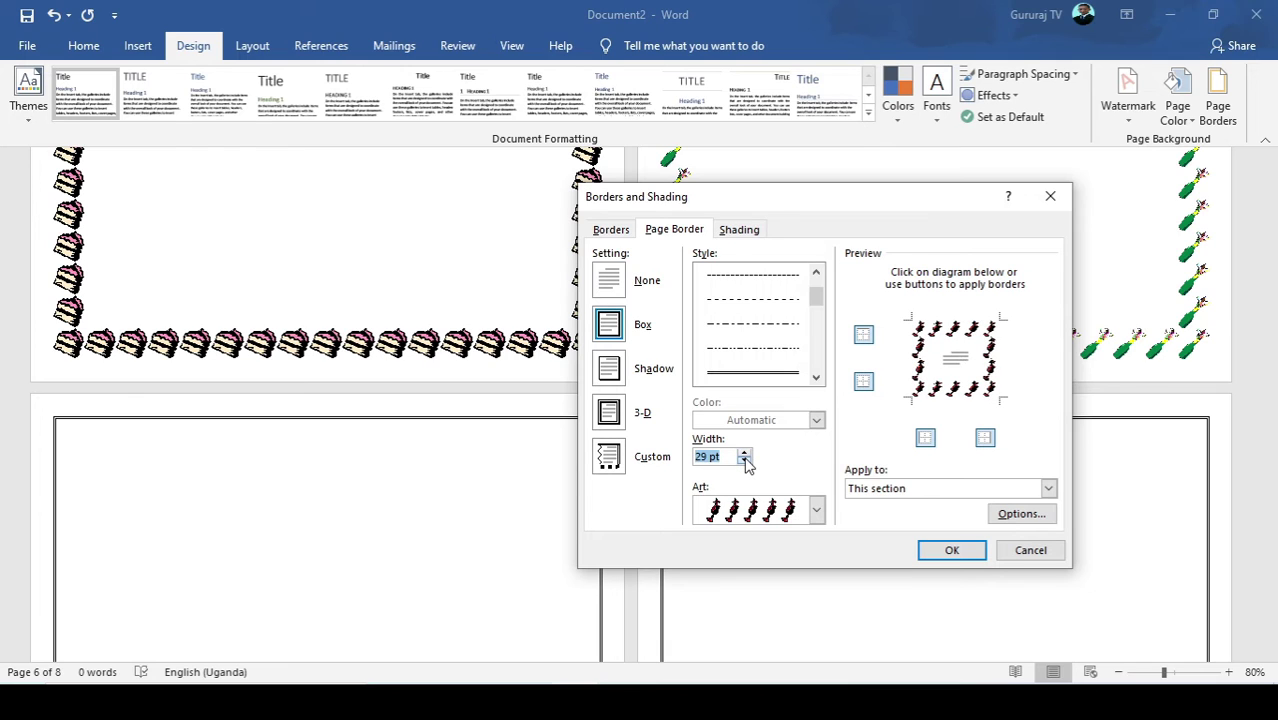
pyautogui.click(947, 551)
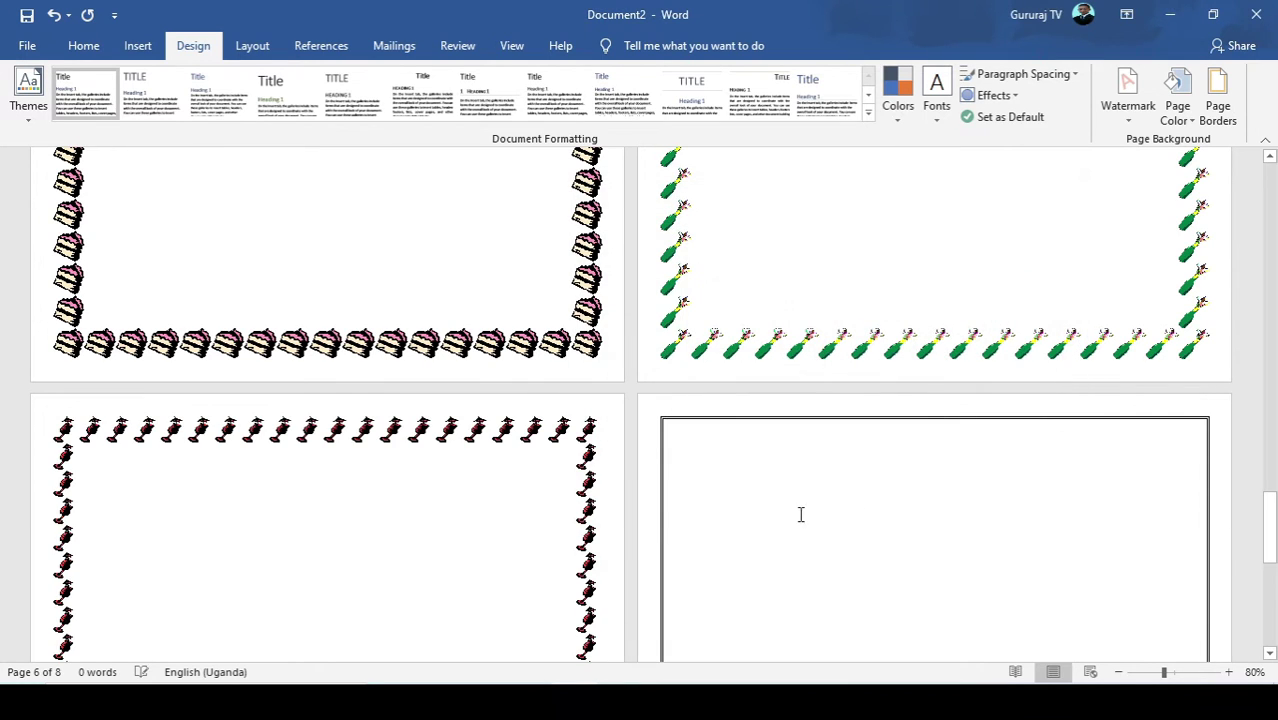
# - Give the eighth page the candy corn art as its page border, applied to this section only
pyautogui.click(677, 527)
pyautogui.click(1218, 100)
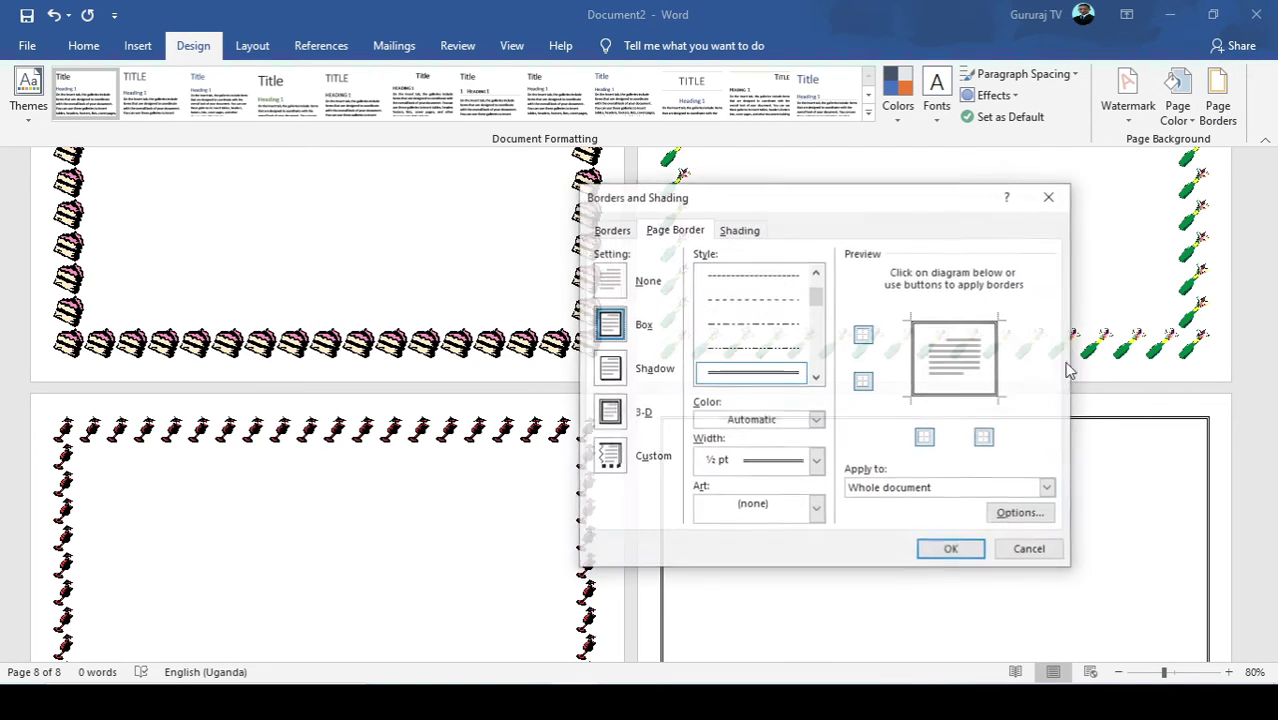
pyautogui.click(803, 509)
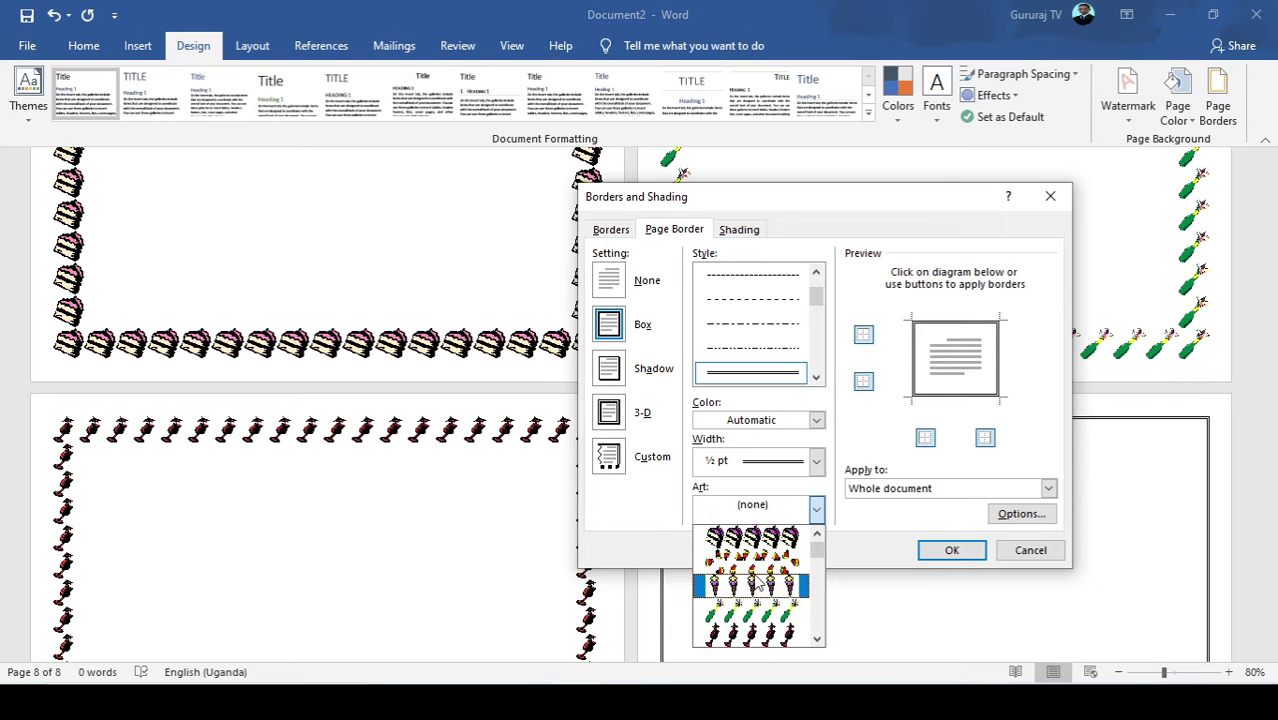
pyautogui.click(752, 557)
pyautogui.click(1048, 488)
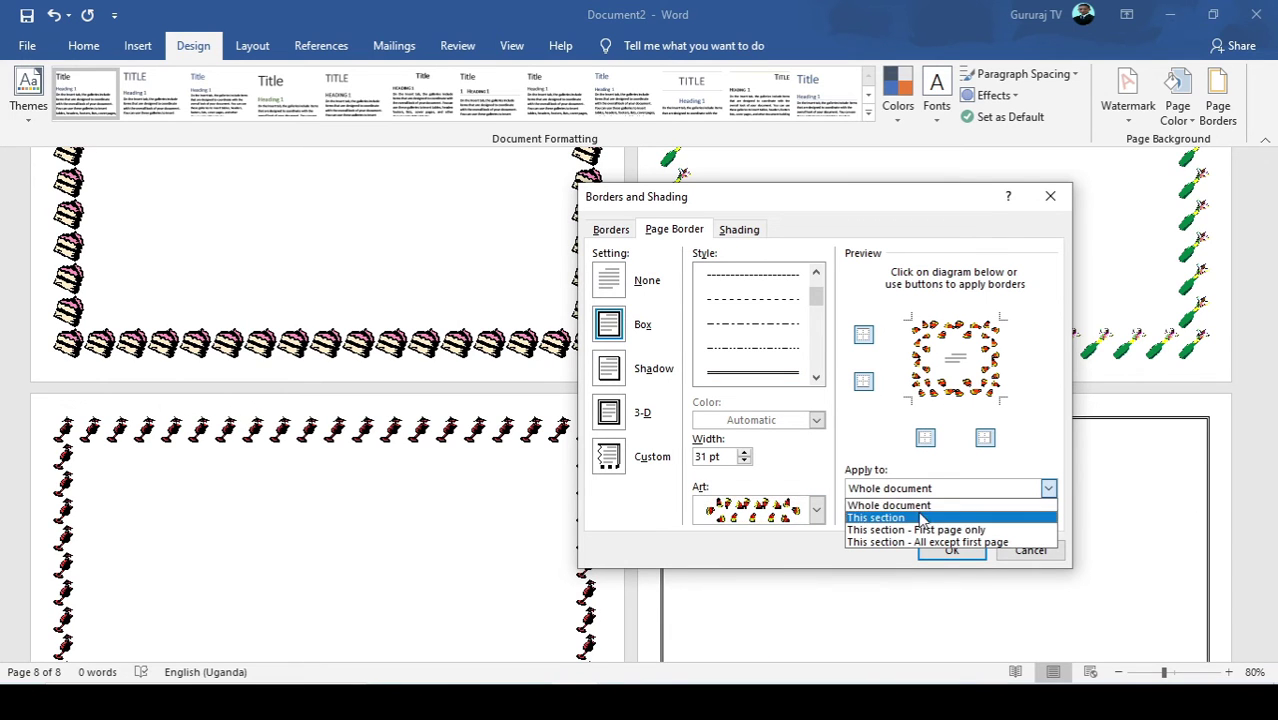
pyautogui.click(922, 518)
pyautogui.click(935, 552)
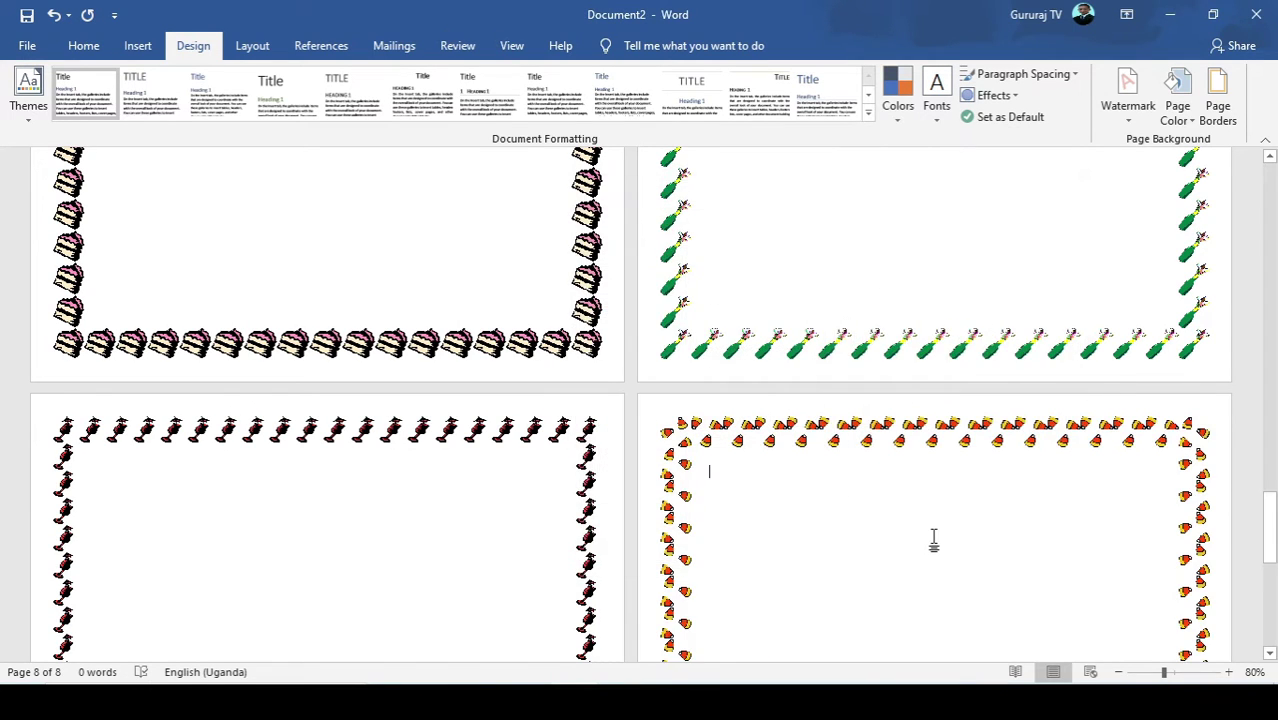
pyautogui.scroll(-5, 935, 540)
pyautogui.scroll(5, 935, 540)
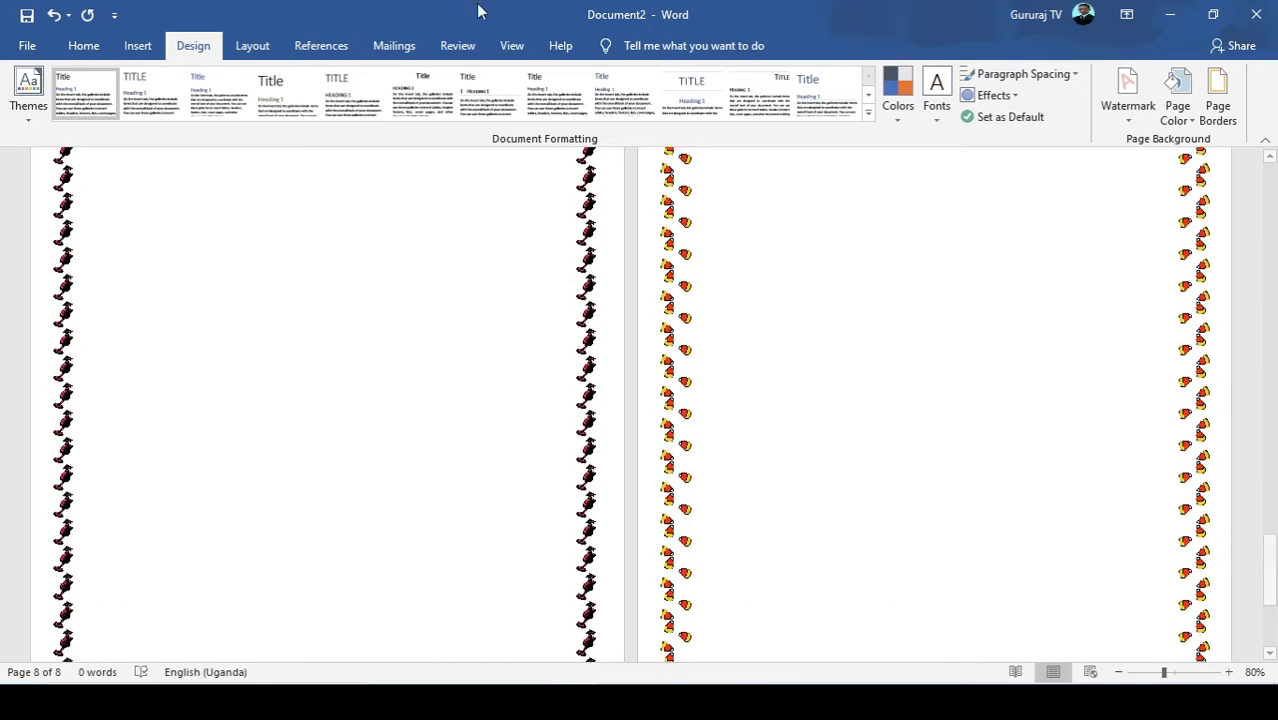
# - Insert two next-page section breaks on the eighth page to add two more pages, and review the preceding pages
pyautogui.click(252, 45)
pyautogui.click(242, 76)
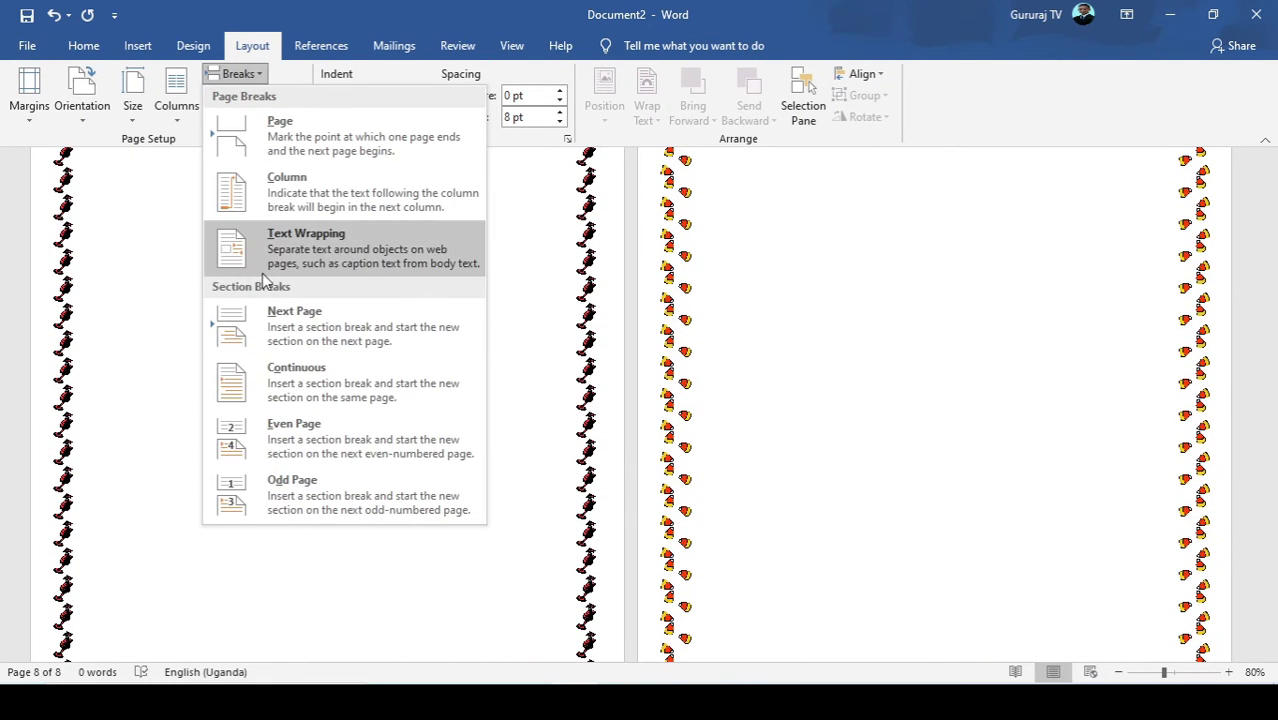
pyautogui.click(274, 318)
pyautogui.click(250, 80)
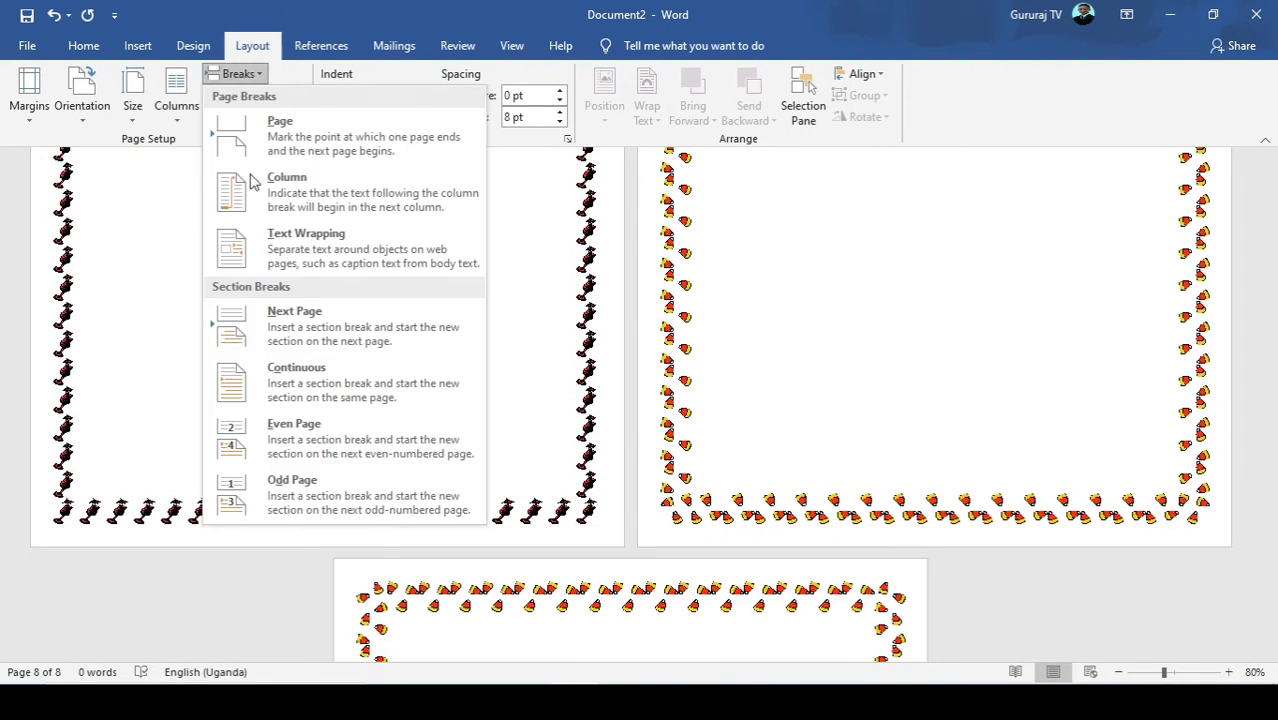
pyautogui.click(281, 320)
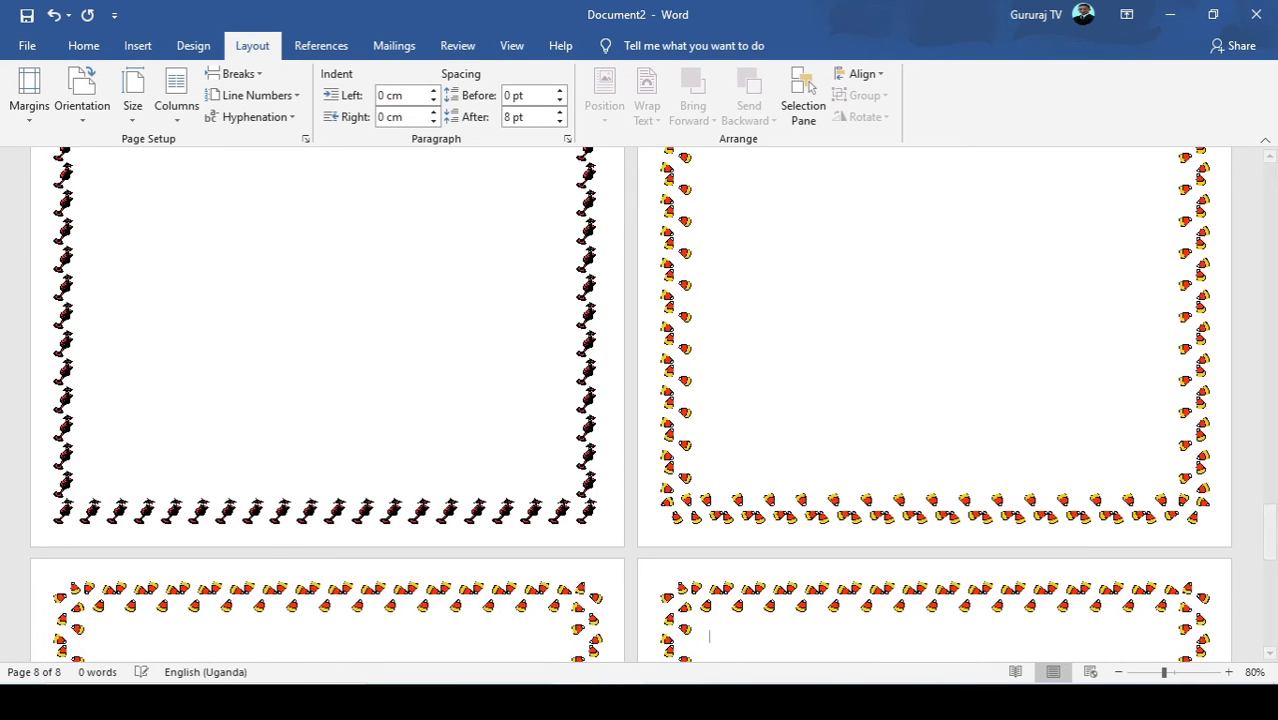
pyautogui.scroll(10, 830, 491)
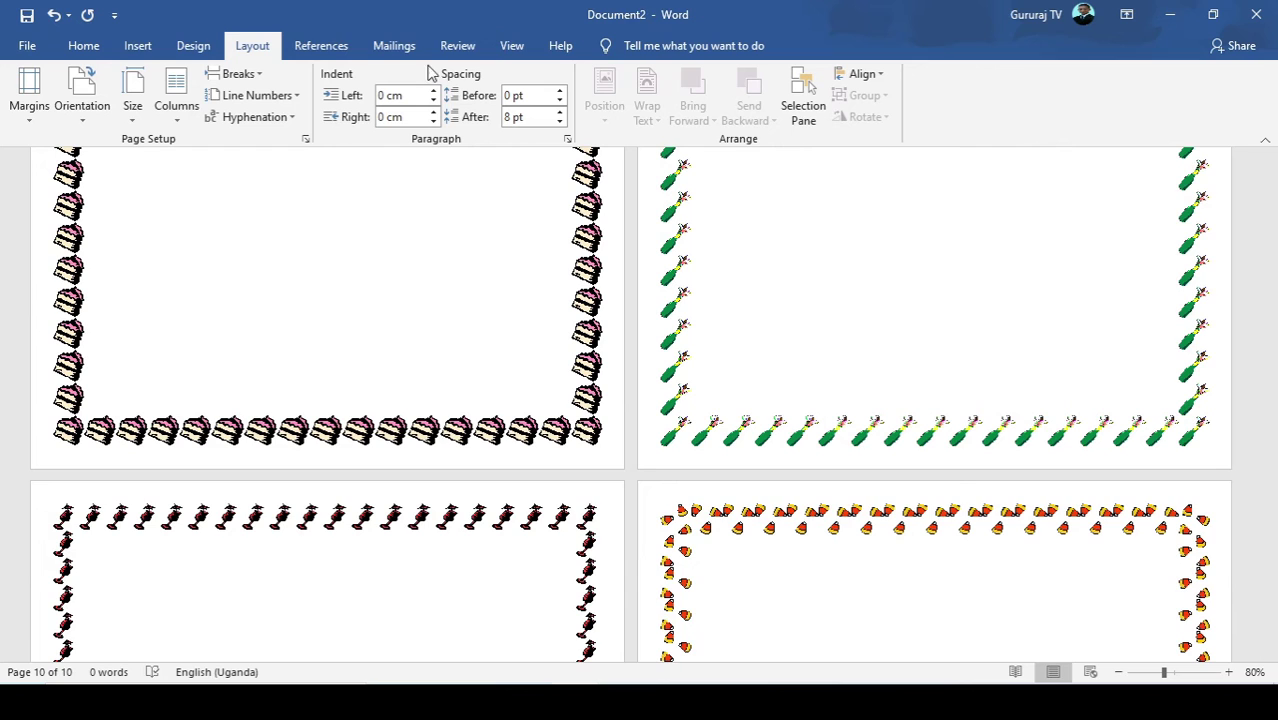
# - Replace the eighth page's border with the black confetti streamers art, applied to this section only
pyautogui.click(193, 46)
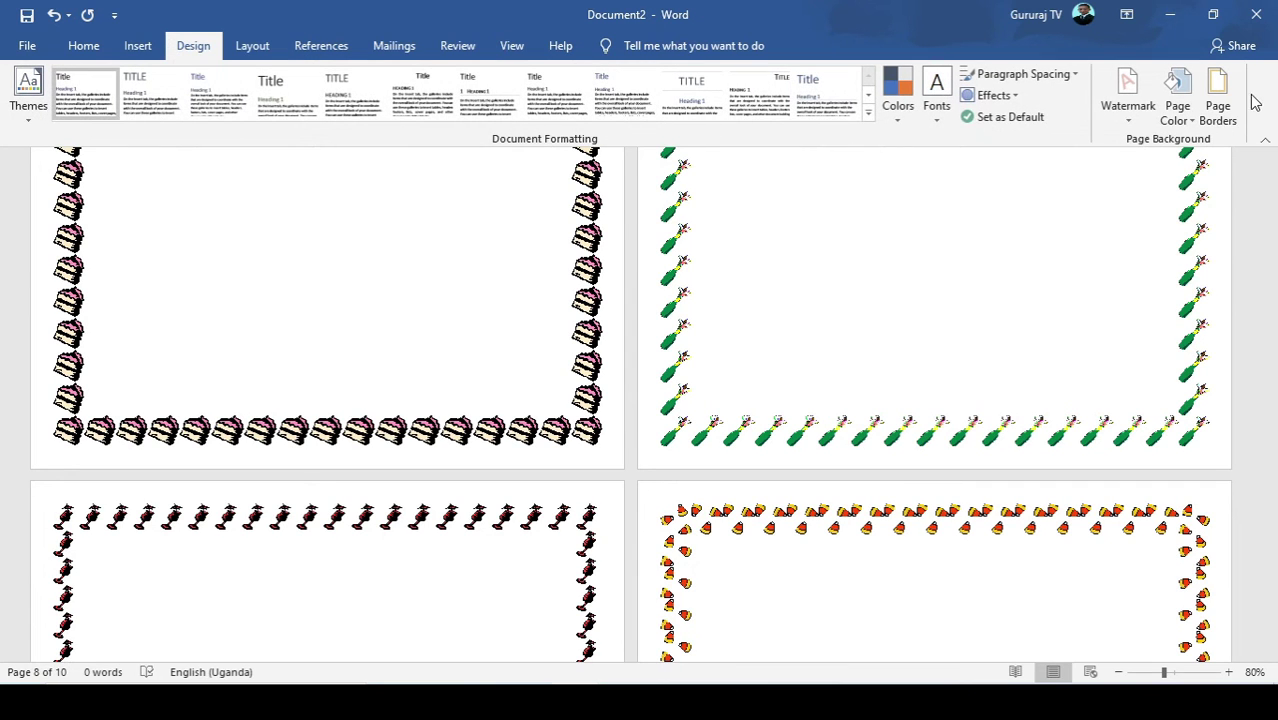
pyautogui.click(1217, 100)
pyautogui.click(800, 508)
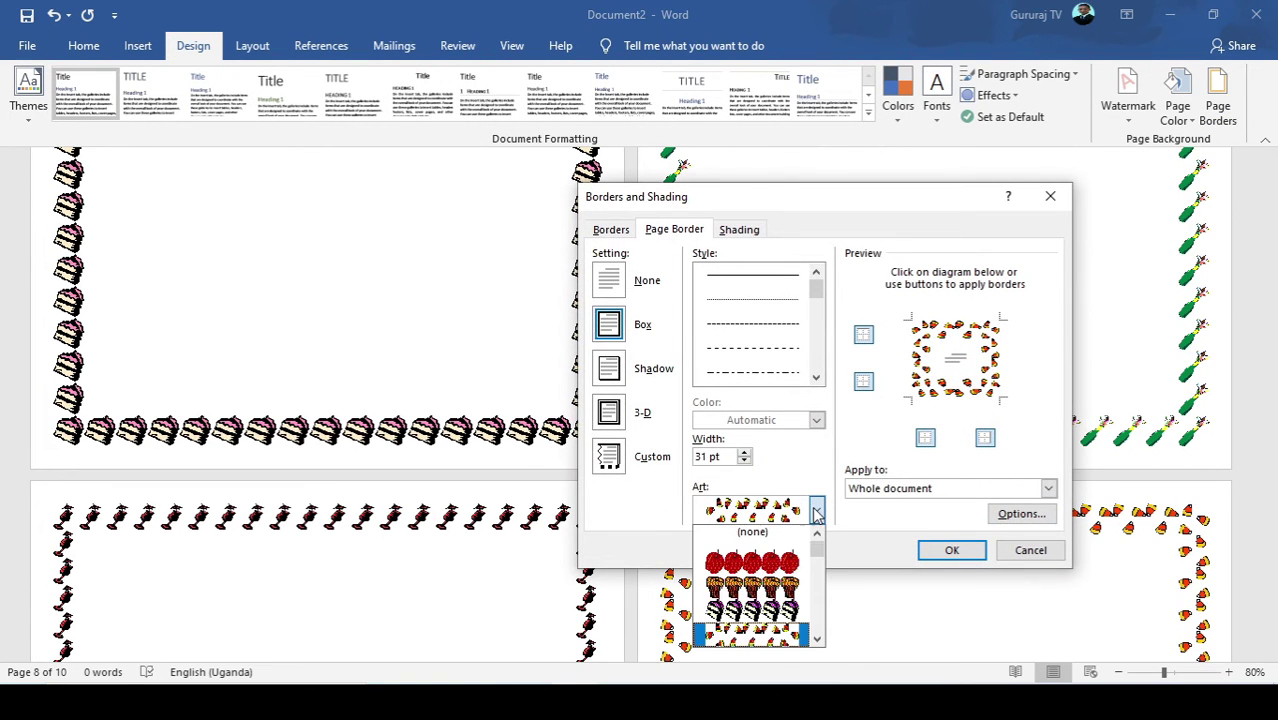
pyautogui.scroll(5, 760, 585)
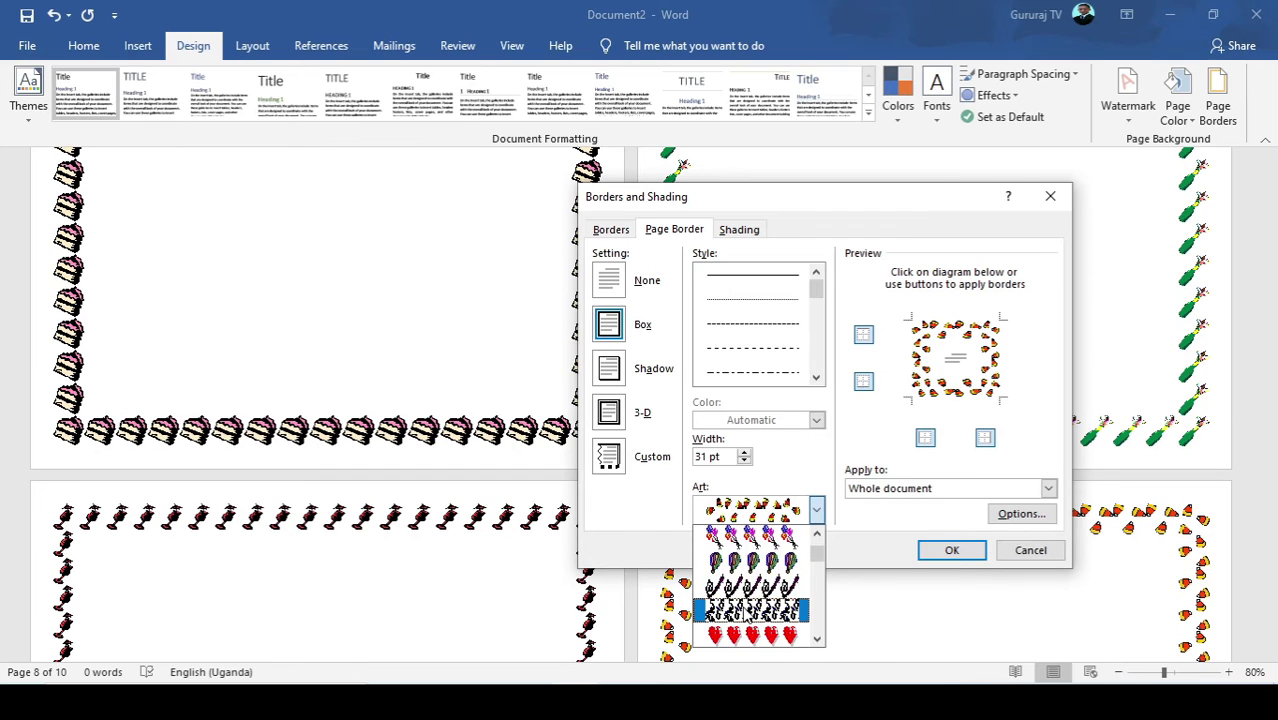
pyautogui.click(787, 585)
pyautogui.click(903, 488)
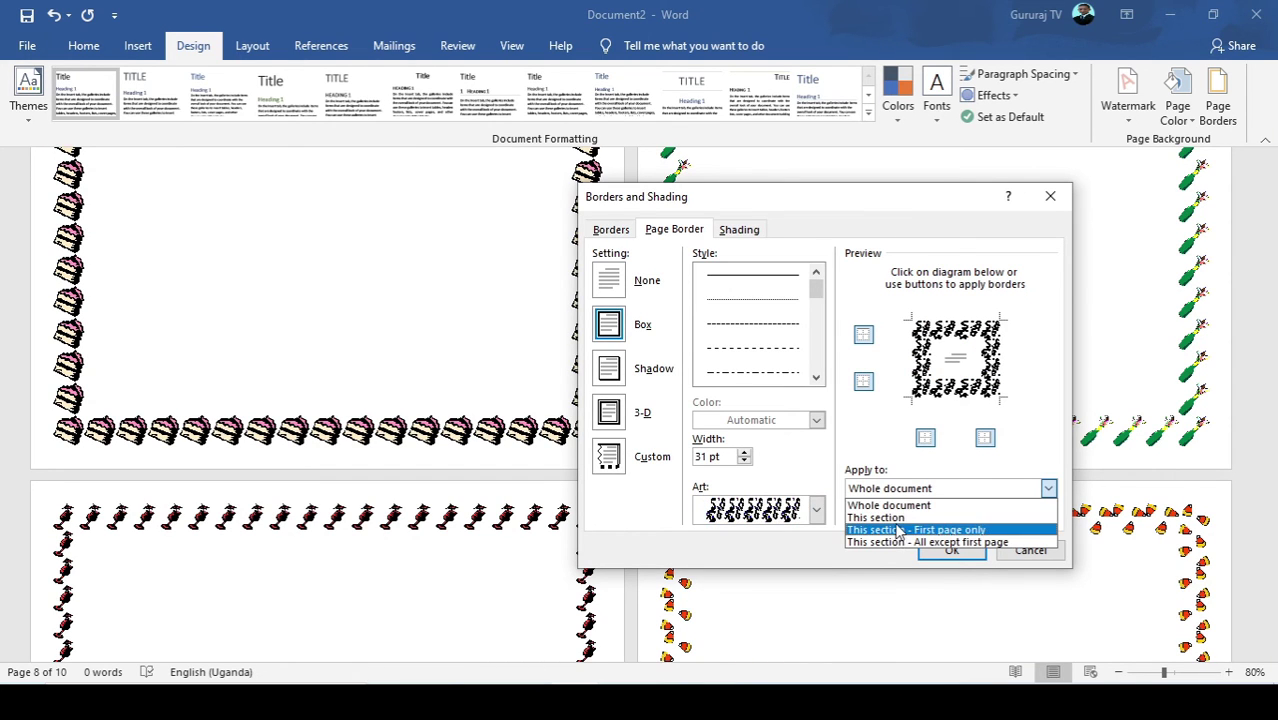
pyautogui.click(898, 520)
pyautogui.click(951, 550)
# - Give the ninth page the green Christmas tree art as its page border, applied to this section only
pyautogui.scroll(-5, 437, 514)
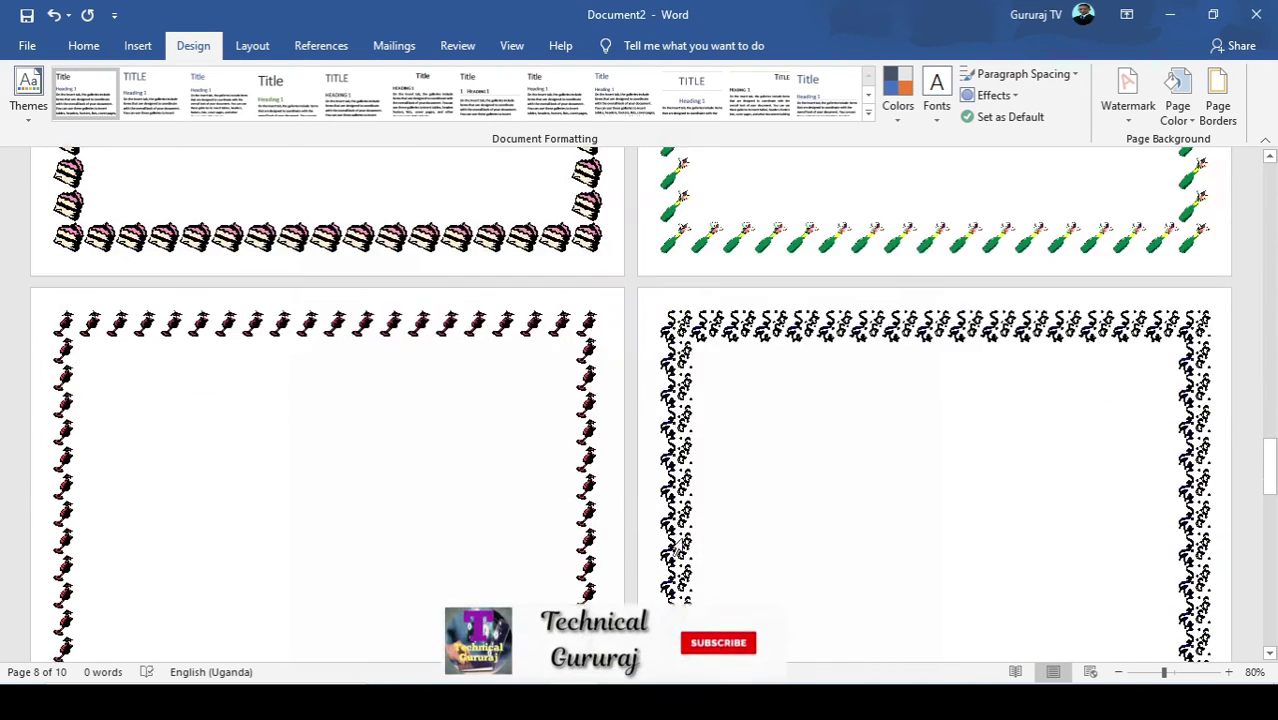
pyautogui.scroll(-3, 220, 500)
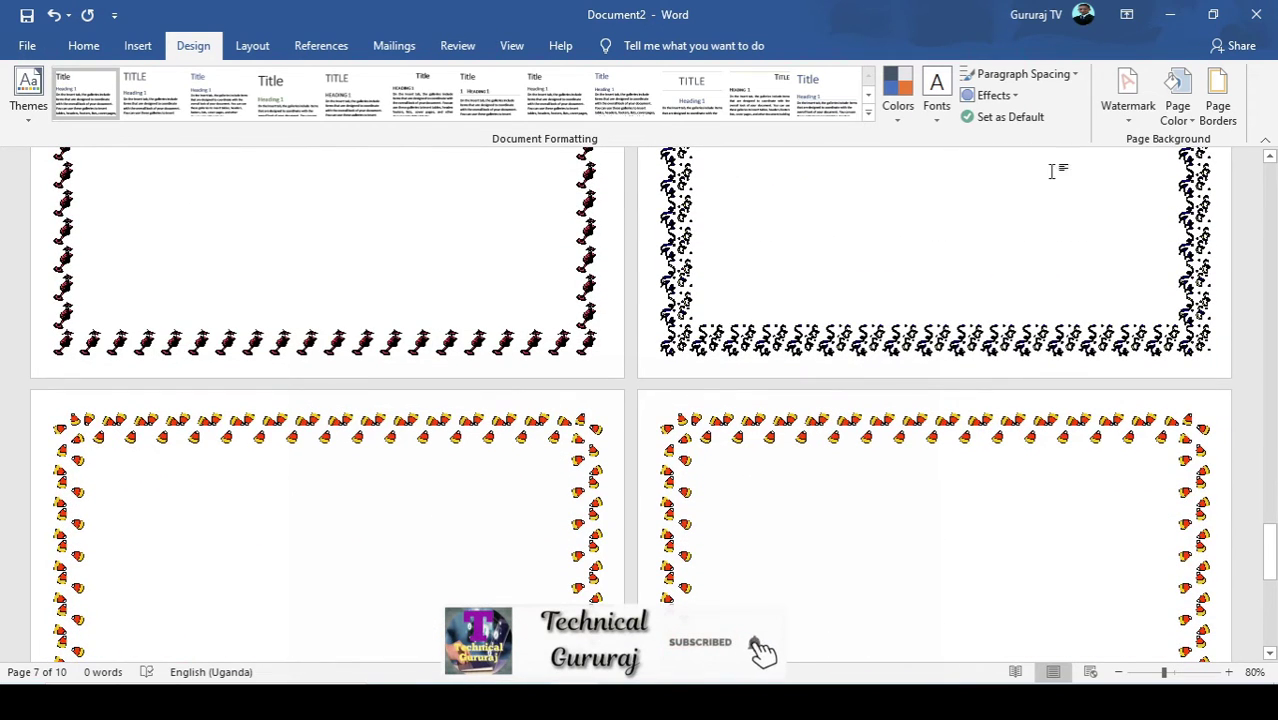
pyautogui.click(1234, 102)
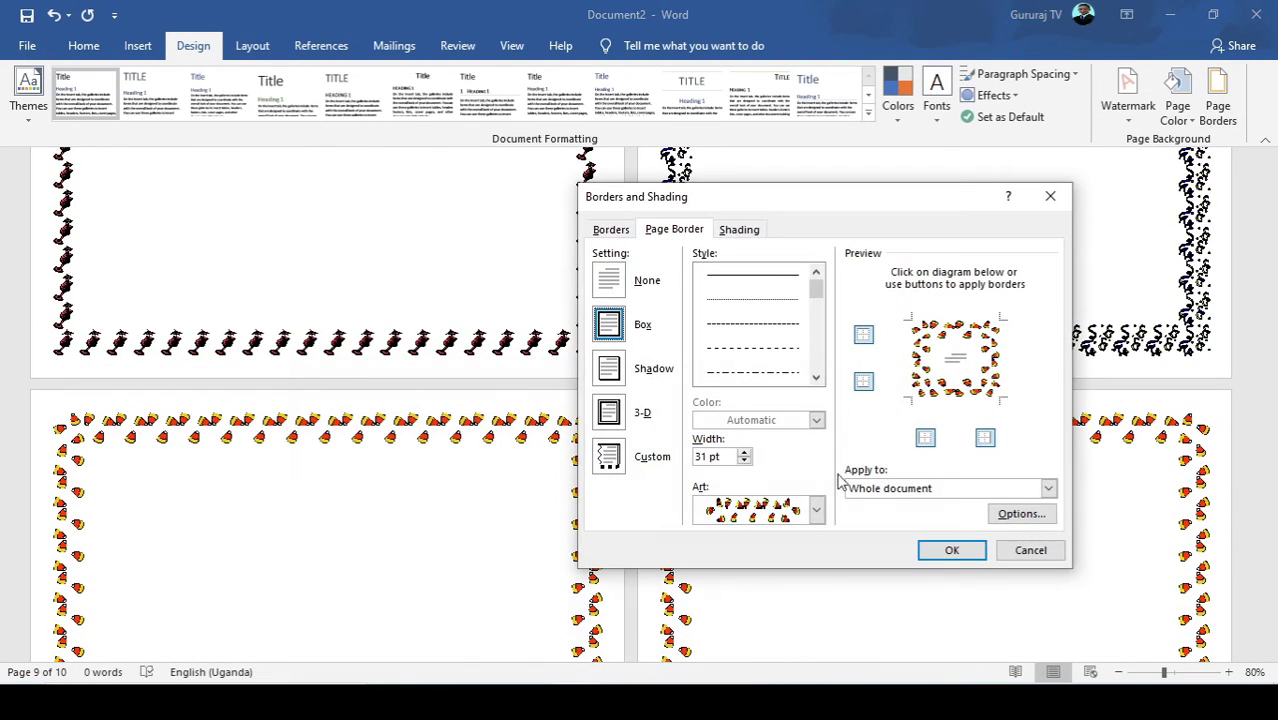
pyautogui.click(816, 509)
pyautogui.scroll(8, 787, 595)
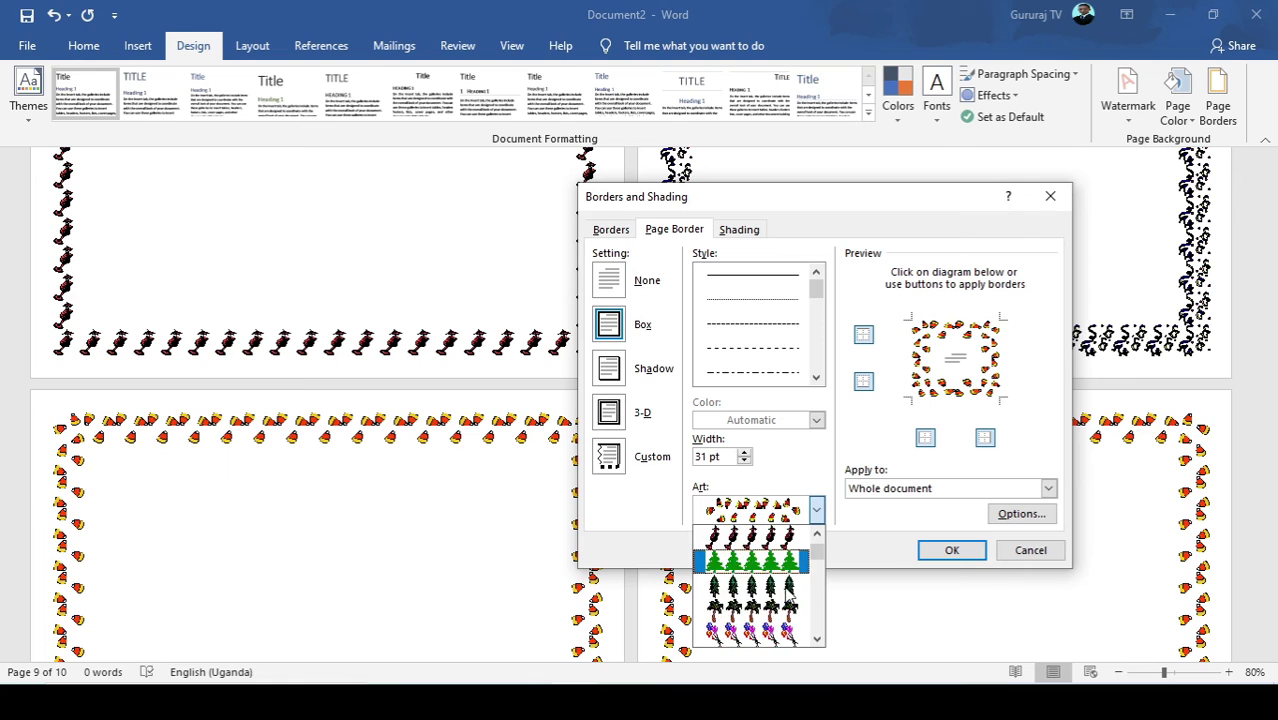
pyautogui.scroll(3, 787, 595)
pyautogui.click(789, 595)
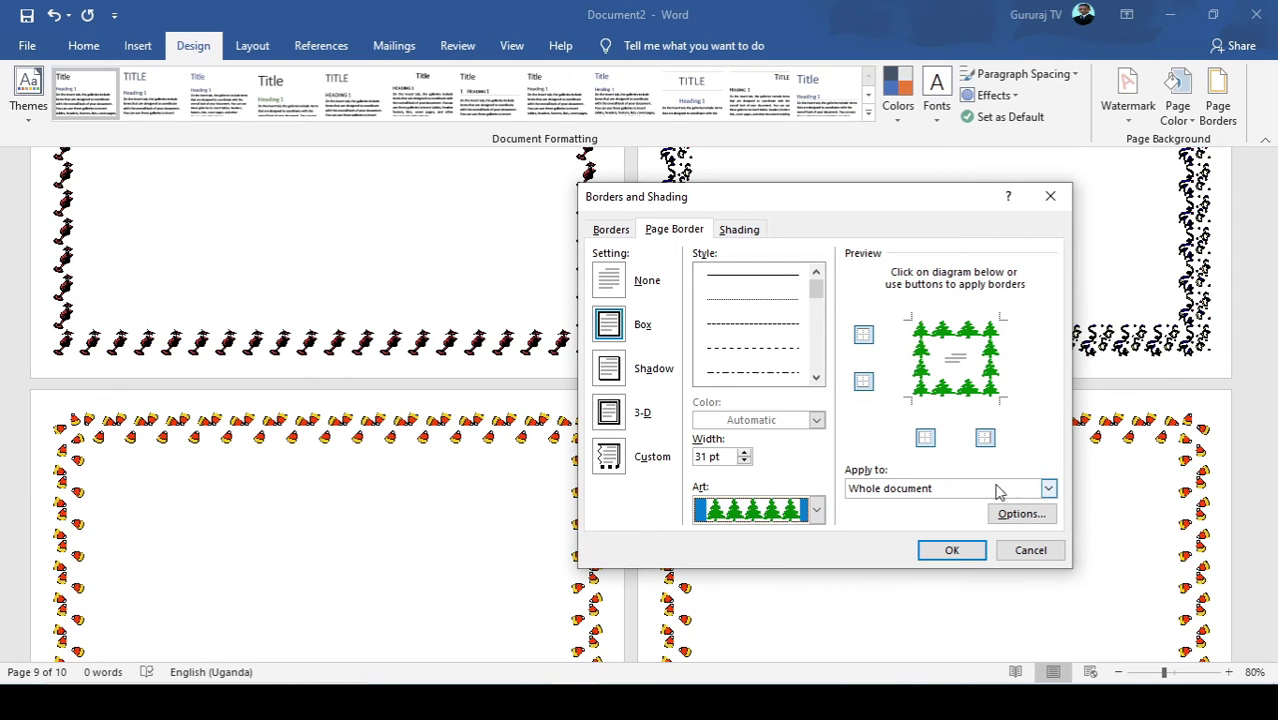
pyautogui.click(950, 490)
pyautogui.click(878, 517)
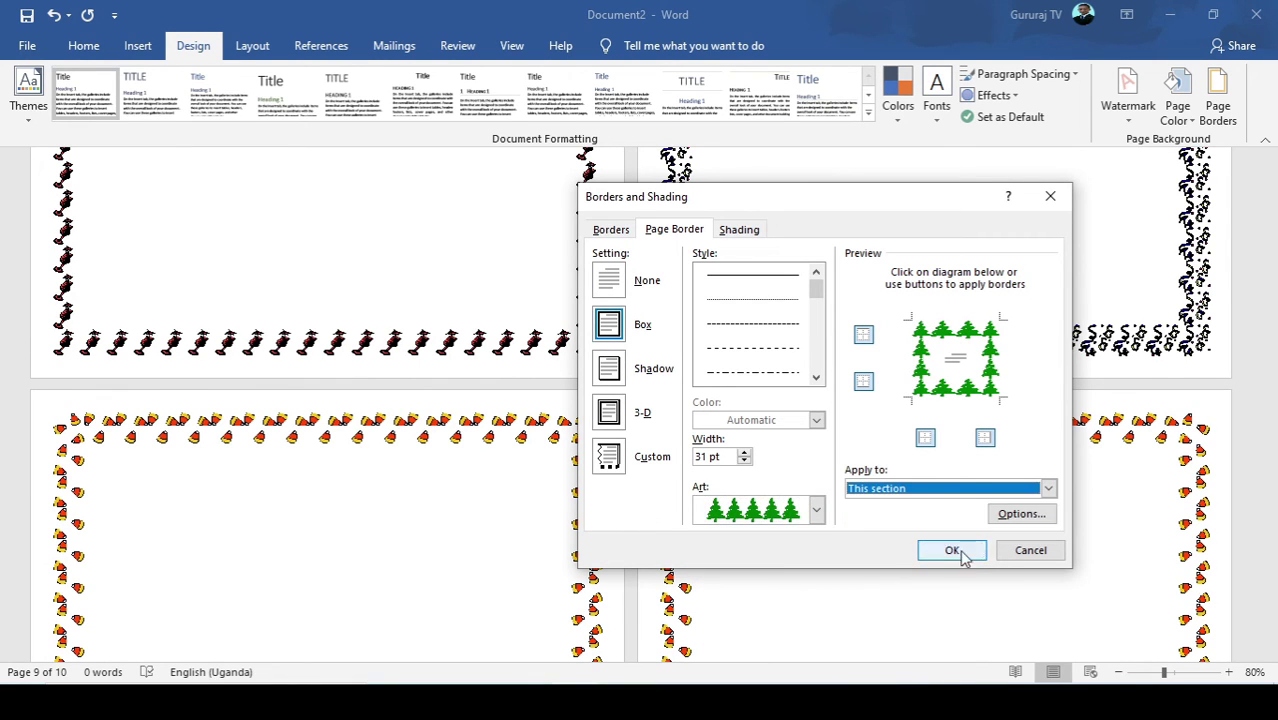
pyautogui.click(951, 551)
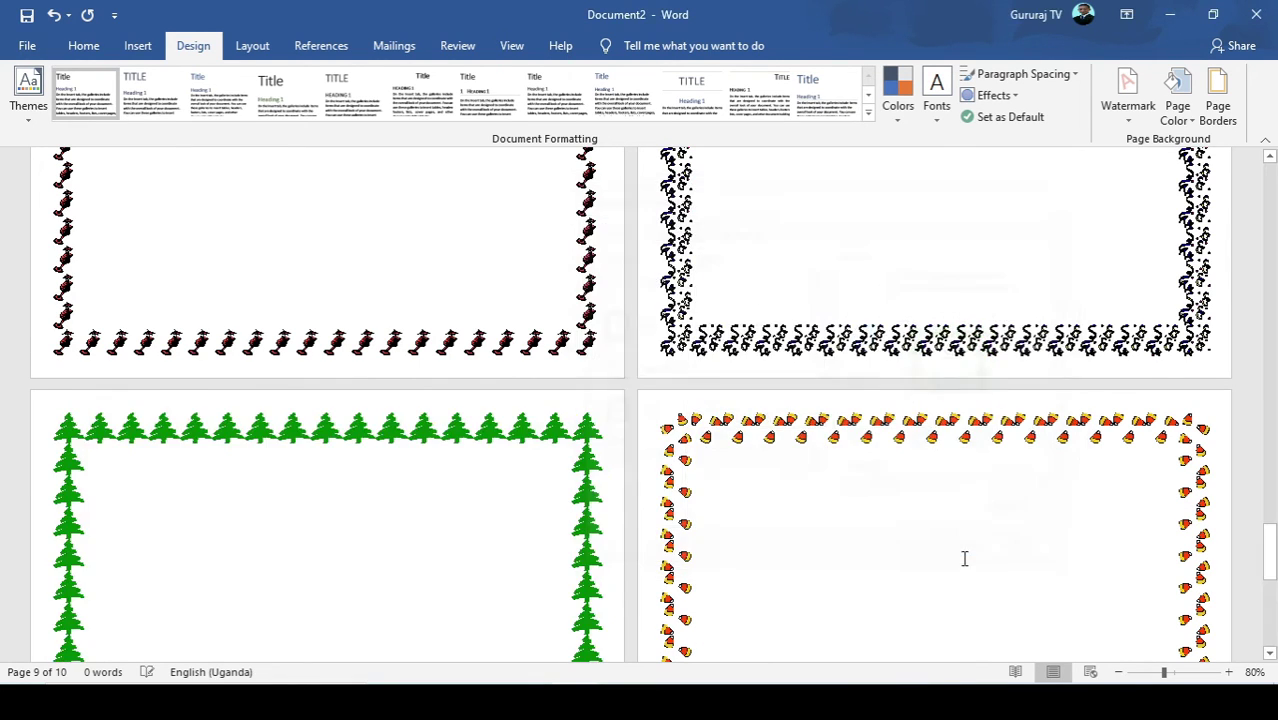
# - Give the tenth page the yellow and orange sun art as its page border, applied to this section only
pyautogui.click(1218, 100)
pyautogui.click(817, 511)
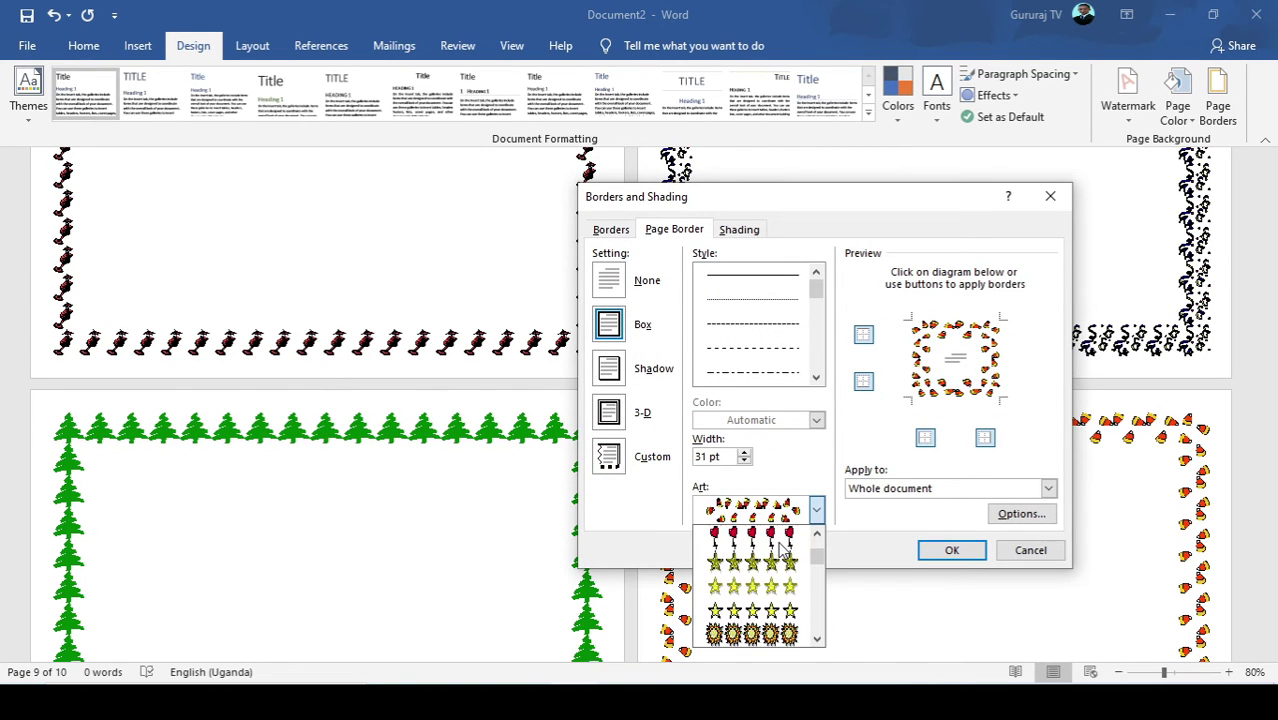
pyautogui.scroll(-1, 780, 565)
pyautogui.click(785, 615)
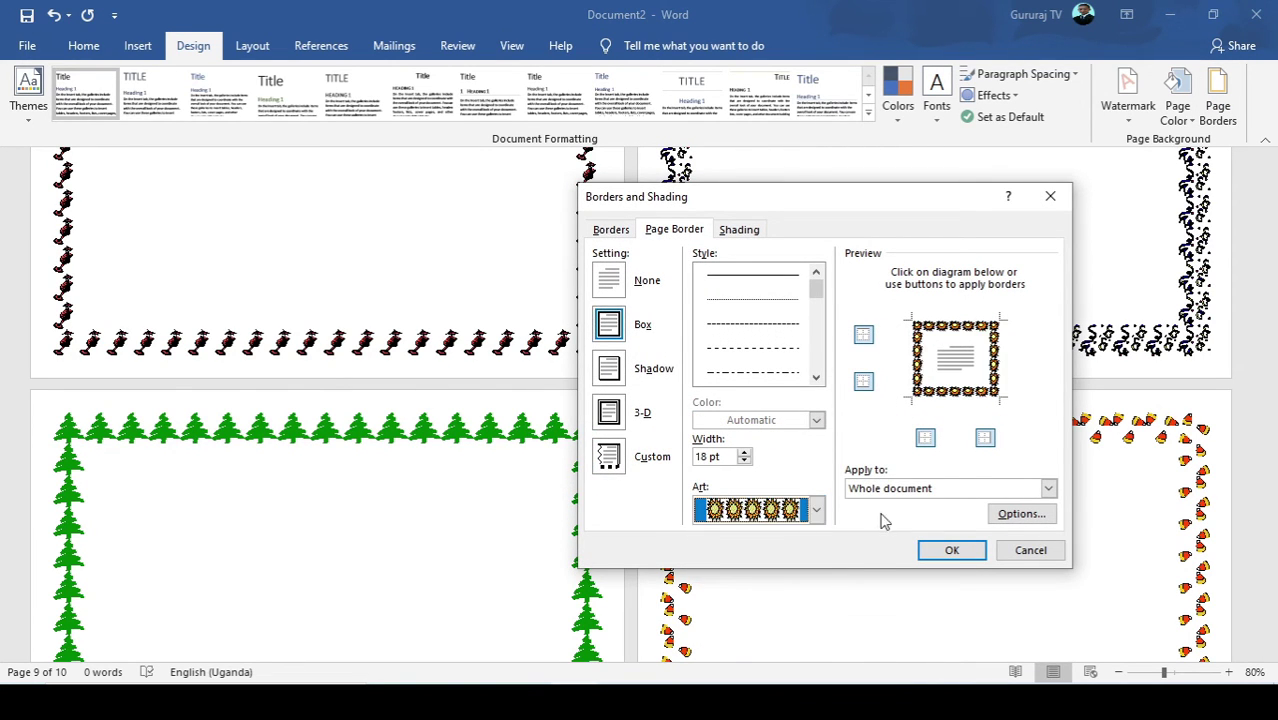
pyautogui.click(880, 489)
pyautogui.click(882, 518)
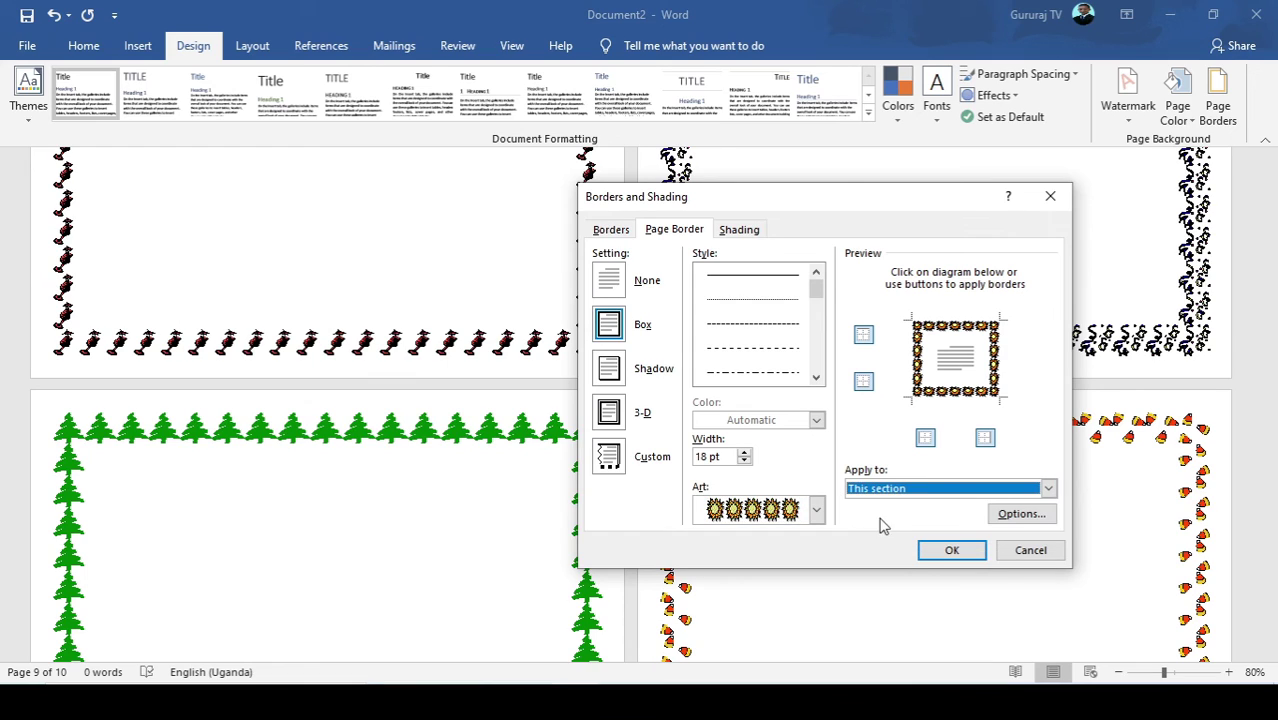
pyautogui.click(950, 550)
# - Review the borders across all ten pages, zooming out until the pages can be compared side by side
pyautogui.scroll(3, 870, 560)
pyautogui.scroll(-6, 860, 565)
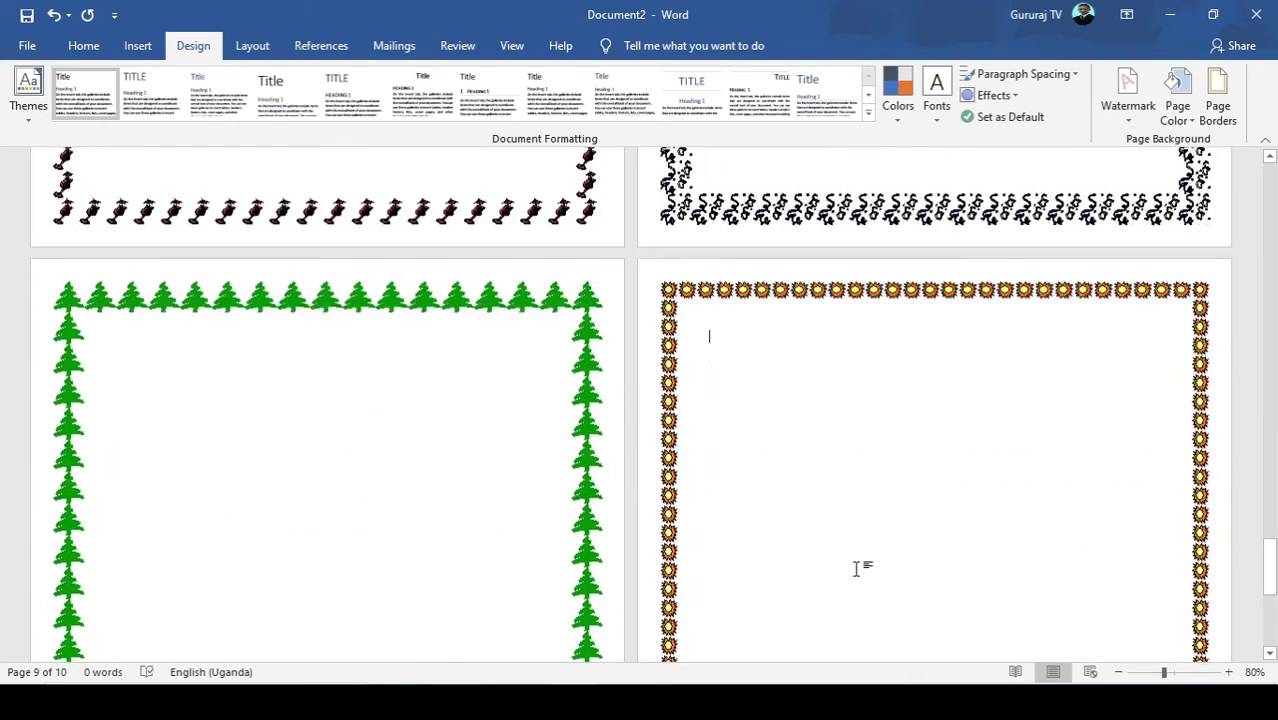
pyautogui.scroll(20, 845, 422)
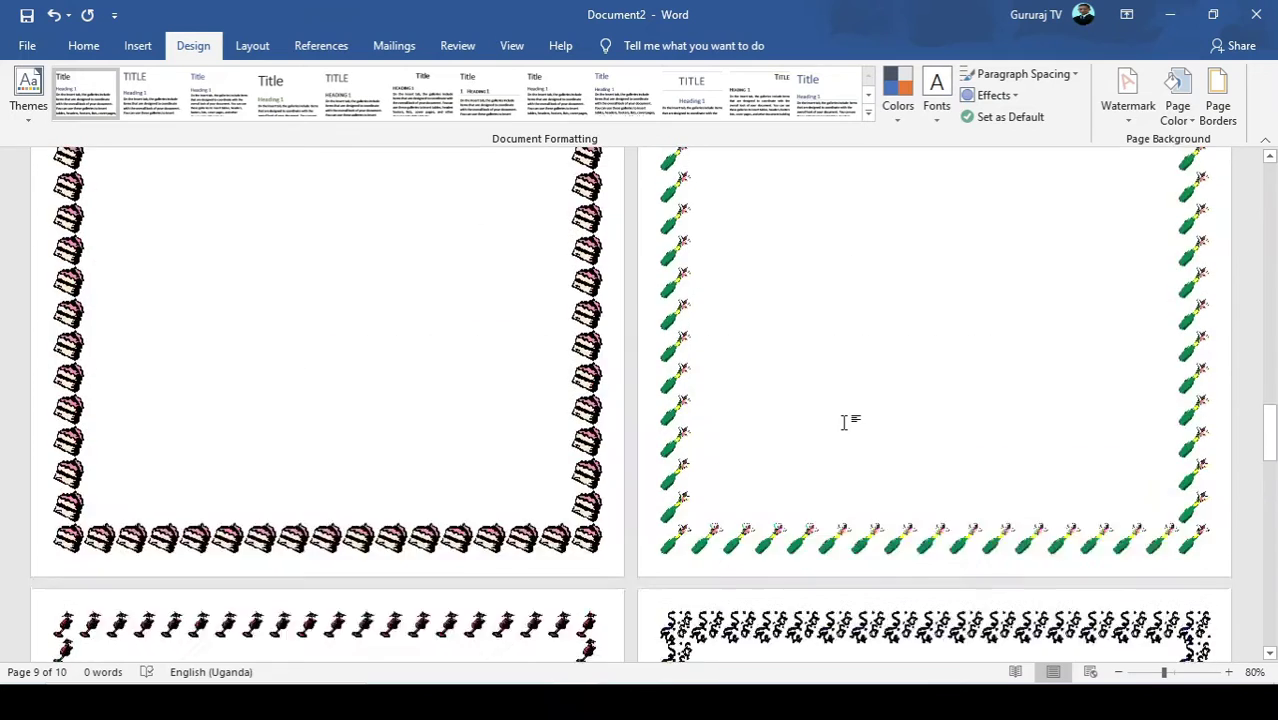
pyautogui.scroll(12, 845, 422)
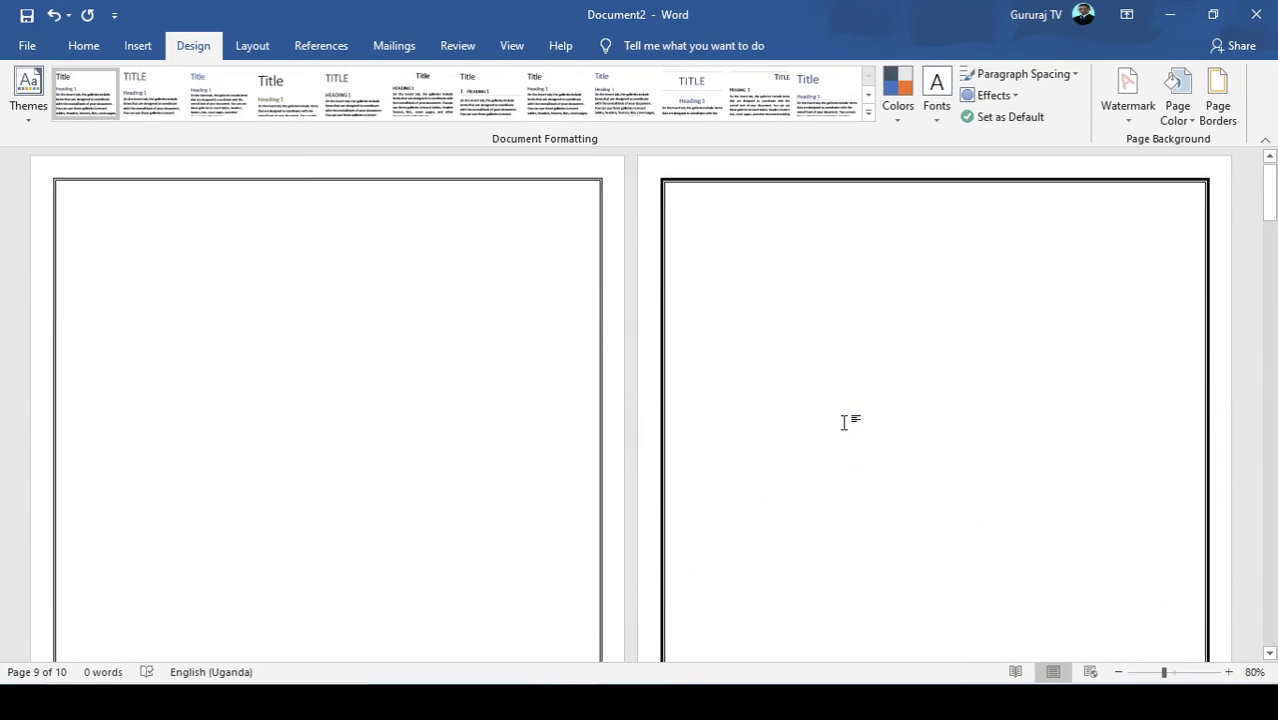
pyautogui.scroll(-8, 845, 422)
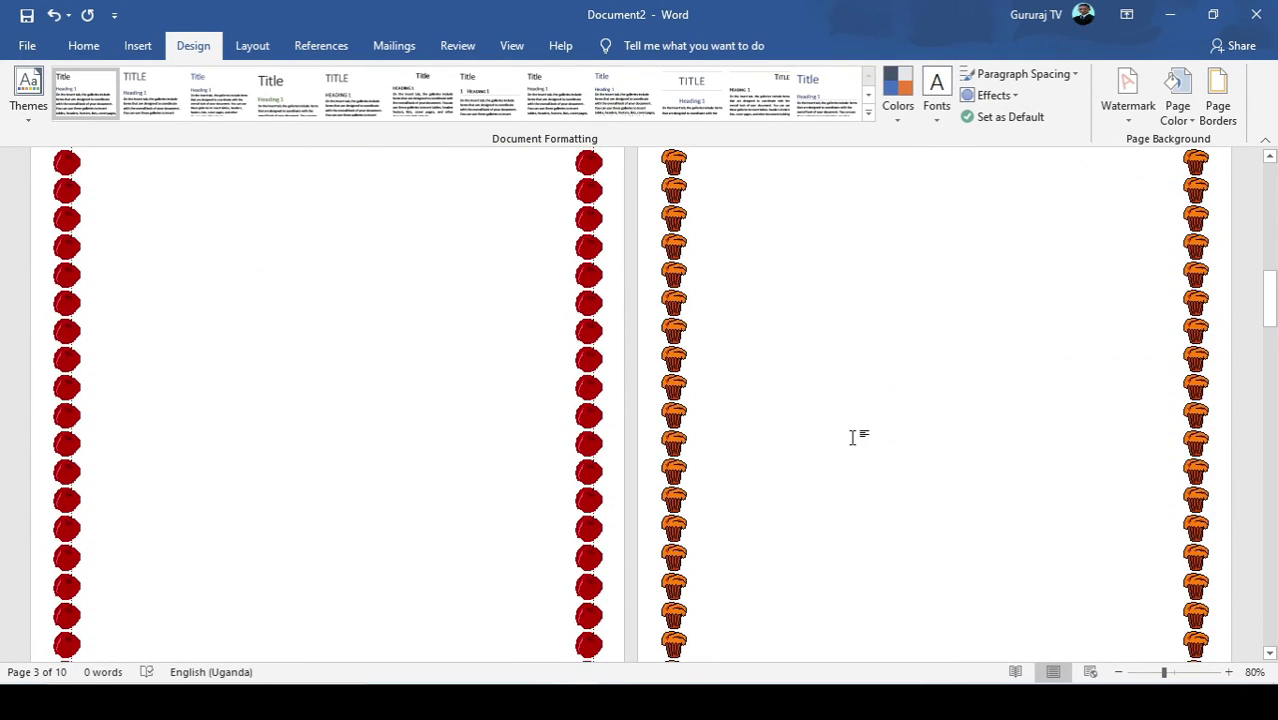
pyautogui.scroll(-1, 852, 437)
pyautogui.scroll(-6, 852, 437)
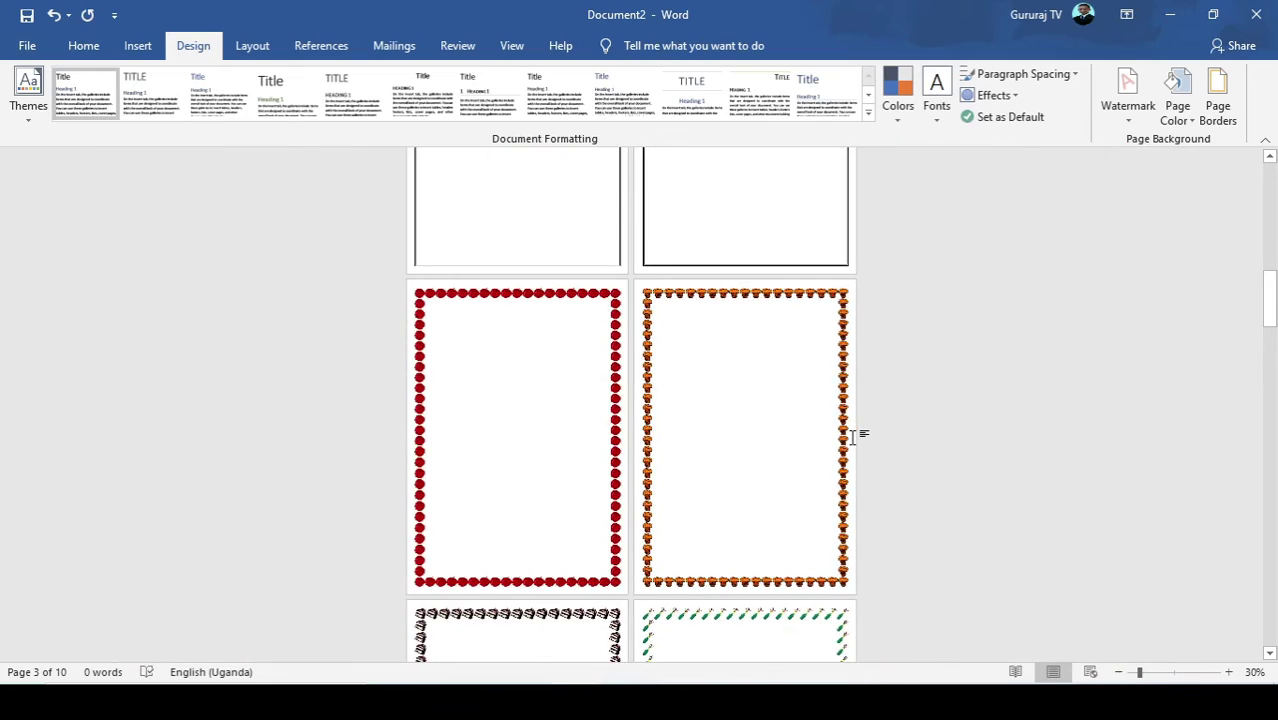
pyautogui.scroll(-2, 853, 440)
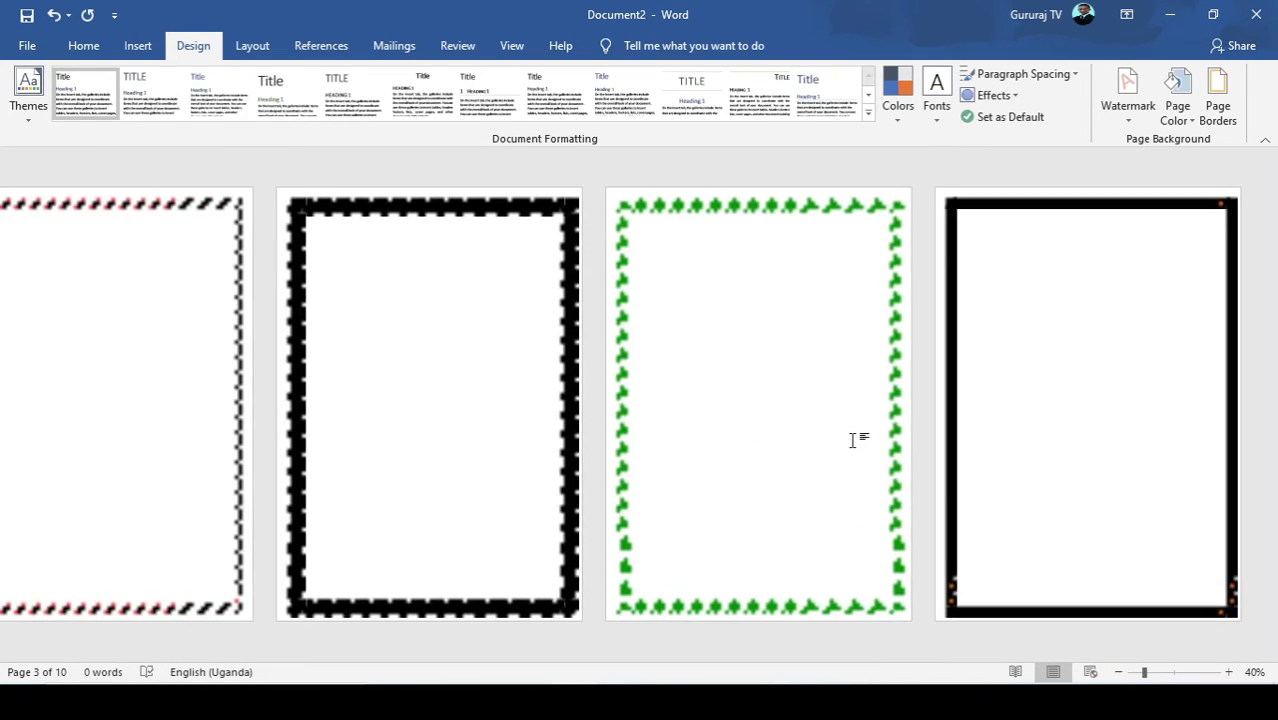
pyautogui.scroll(1, 853, 440)
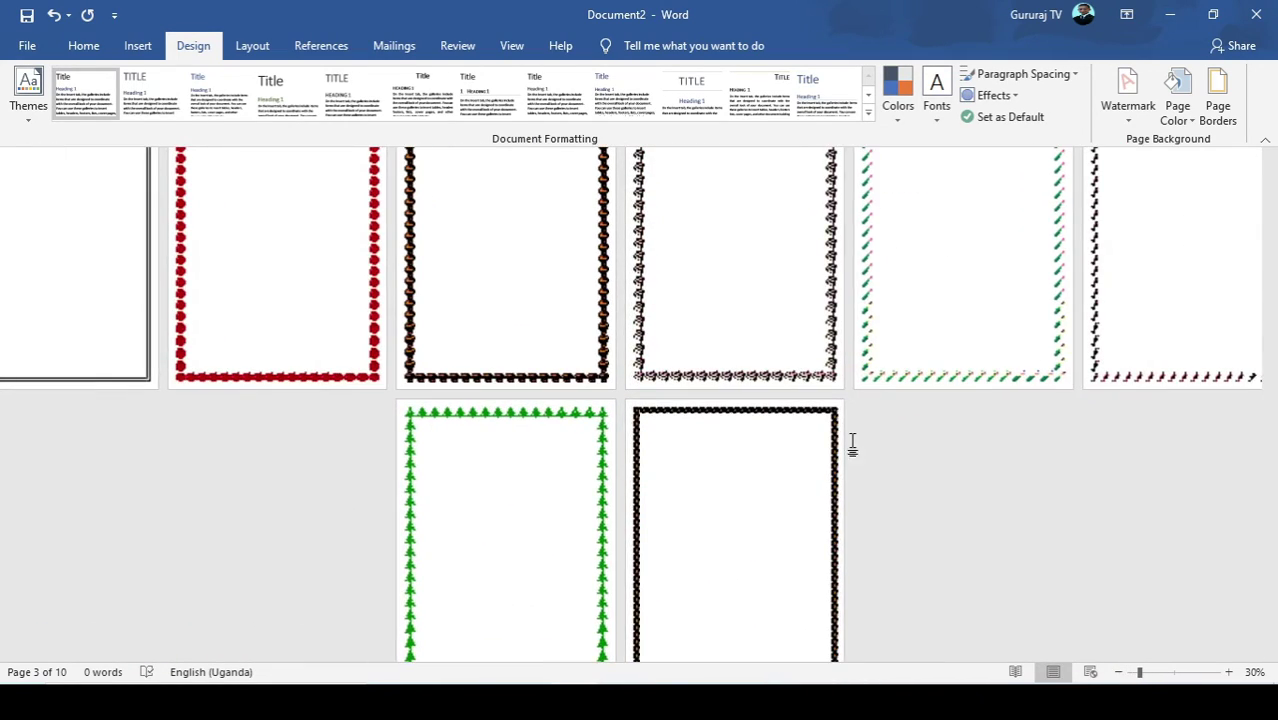
pyautogui.scroll(-1, 853, 440)
pyautogui.scroll(1, 853, 443)
pyautogui.scroll(-1, 853, 440)
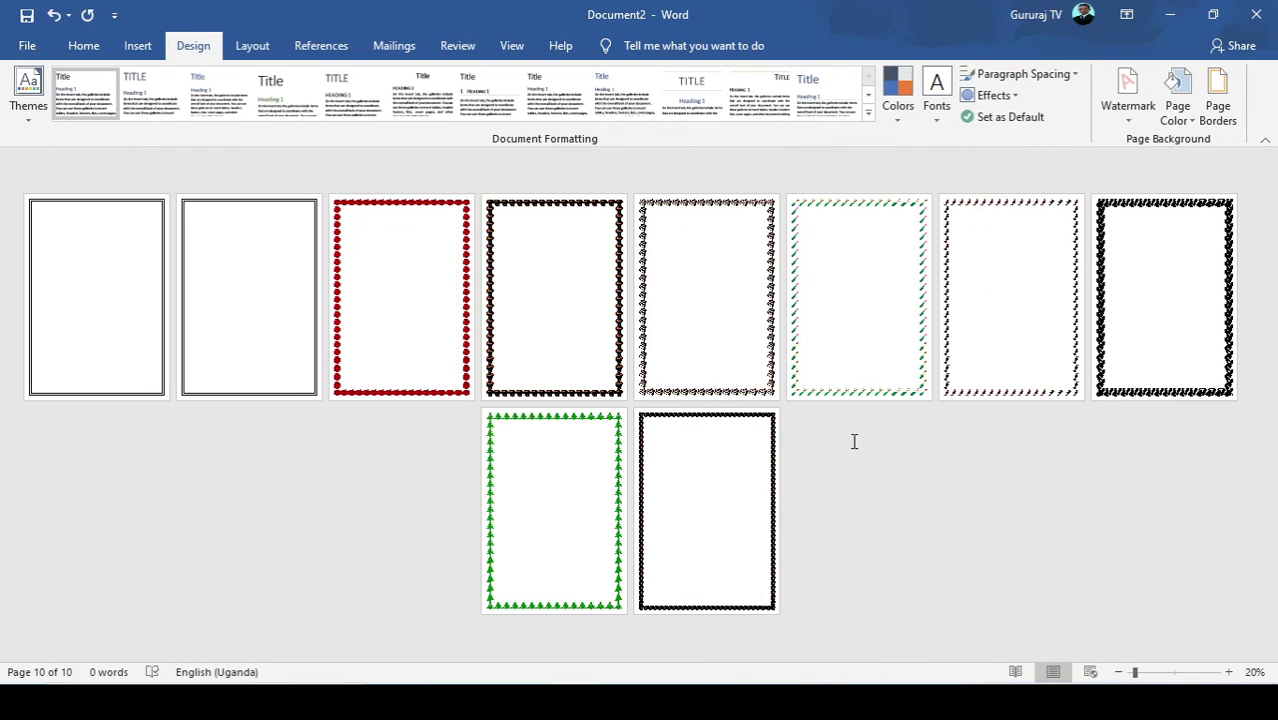
pyautogui.scroll(1, 854, 441)
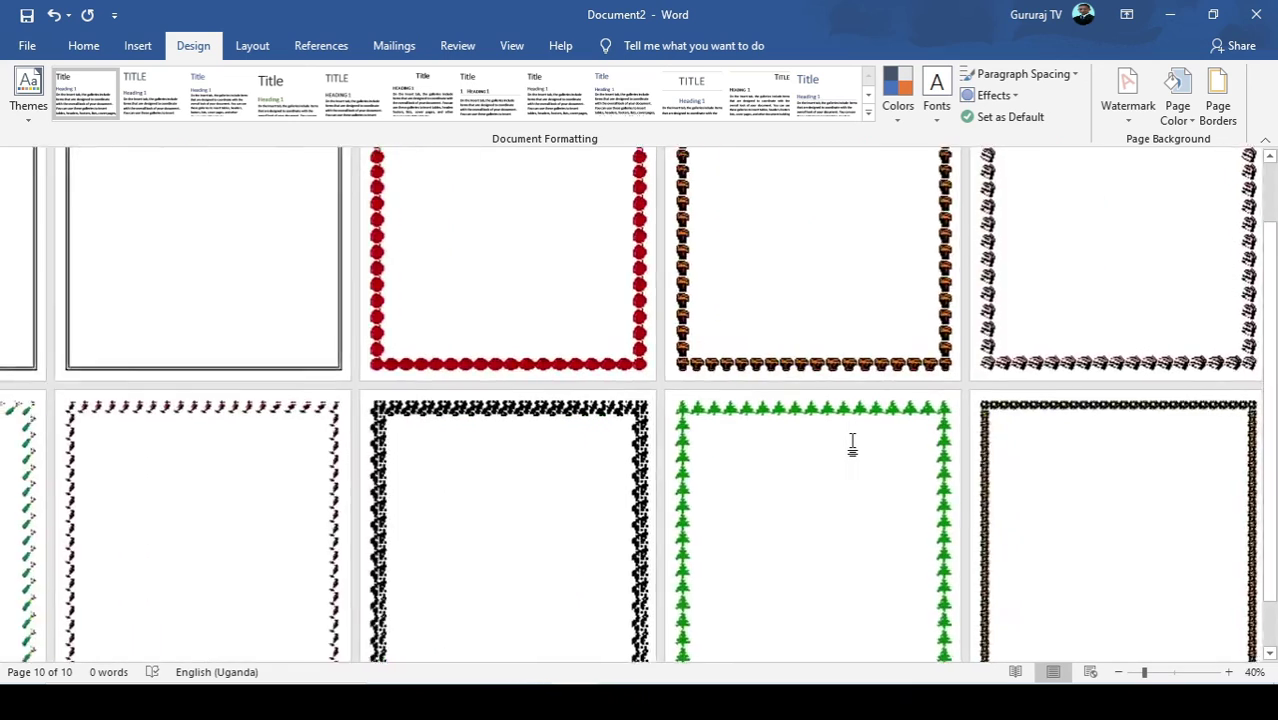
pyautogui.scroll(1, 853, 443)
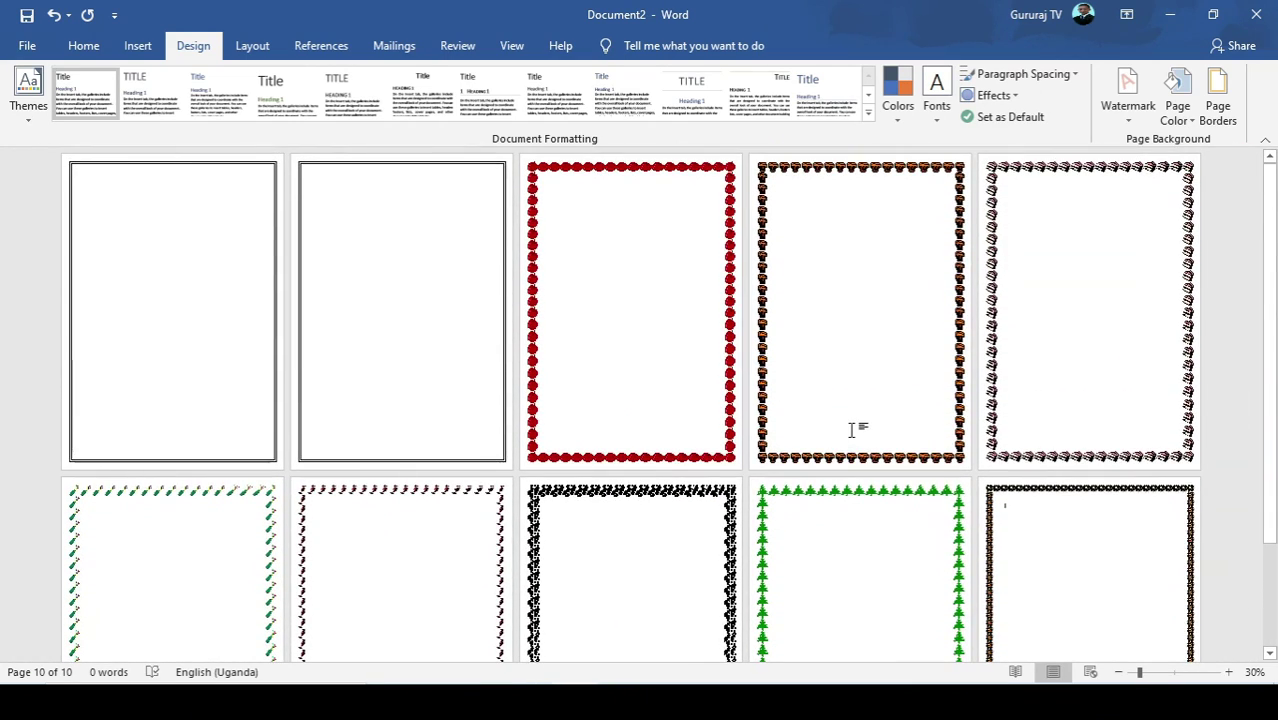